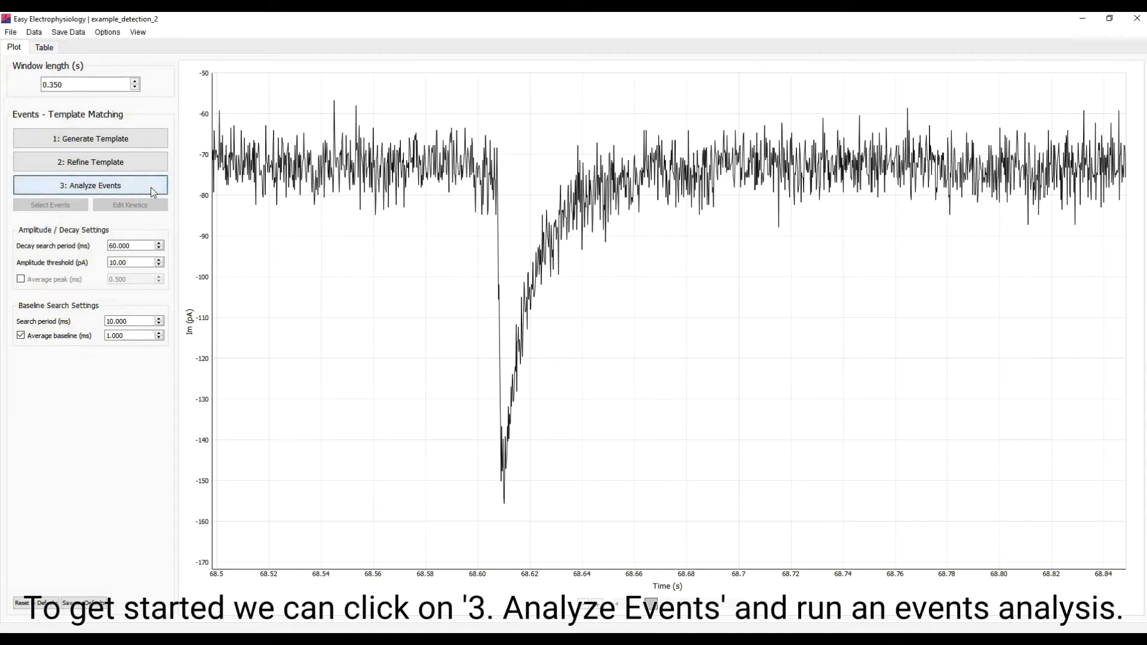
- Run event detection with the lower threshold line hidden from the plot
{"action": "left_click", "coordinate": [154, 186]}
{"action": "mouse_move", "coordinate": [418, 175]}
{"action": "left_mouse_down"}
{"action": "mouse_move", "coordinate": [854, 293]}
{"action": "mouse_move", "coordinate": [980, 386]}
{"action": "left_mouse_up"}
{"action": "left_click", "coordinate": [957, 492]}
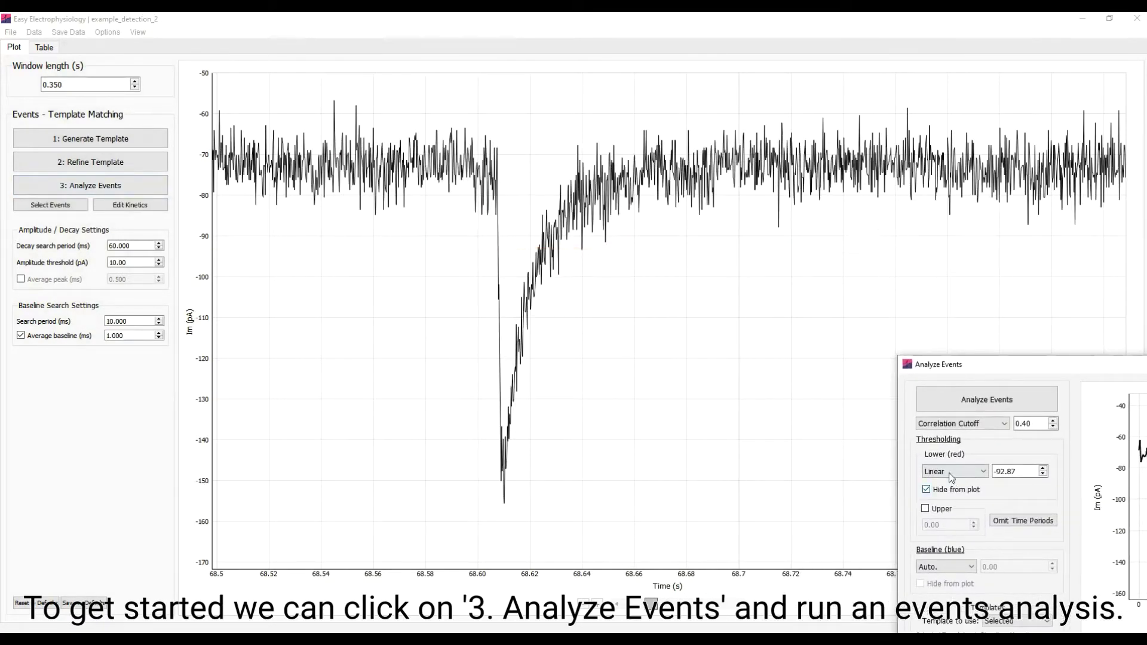
{"action": "left_click", "coordinate": [959, 403]}
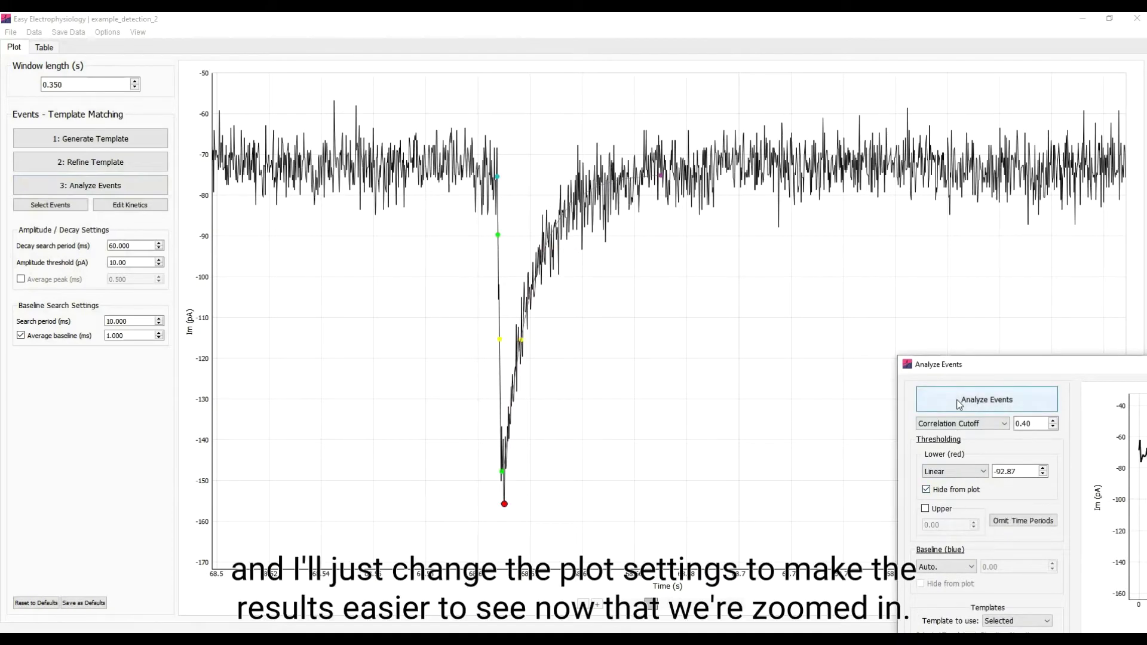
- Turn off the Upper Plot gridlines in View > Graph Options
{"action": "left_click", "coordinate": [137, 32]}
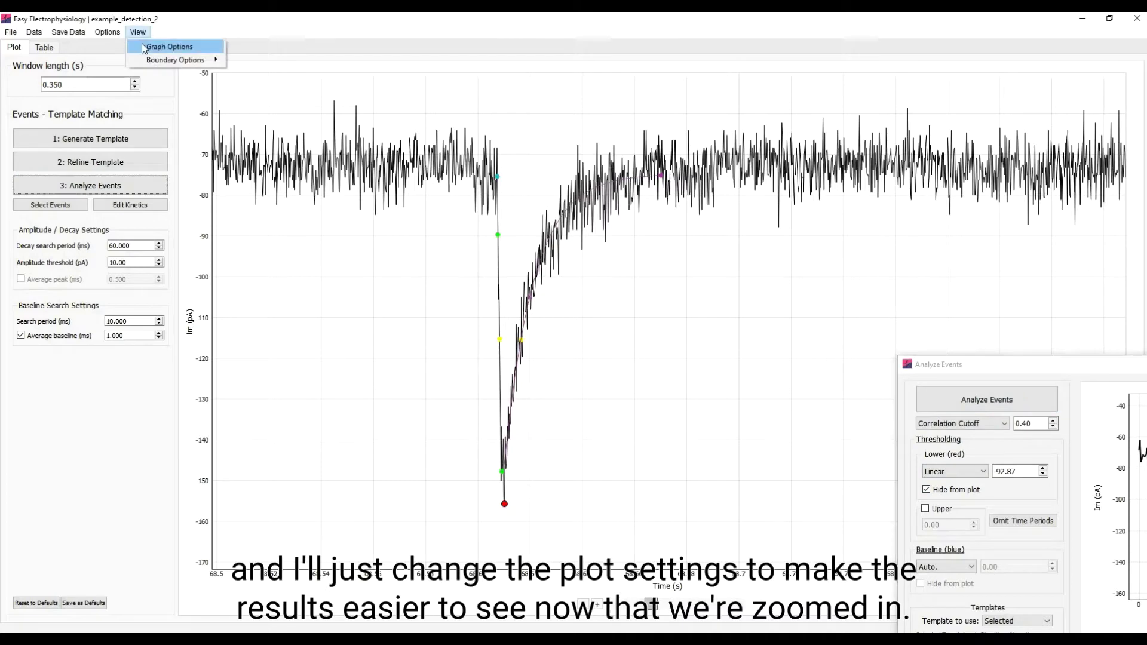
{"action": "left_click", "coordinate": [142, 46]}
{"action": "left_click_drag", "start_coordinate": [537, 179], "coordinate": [746, 242]}
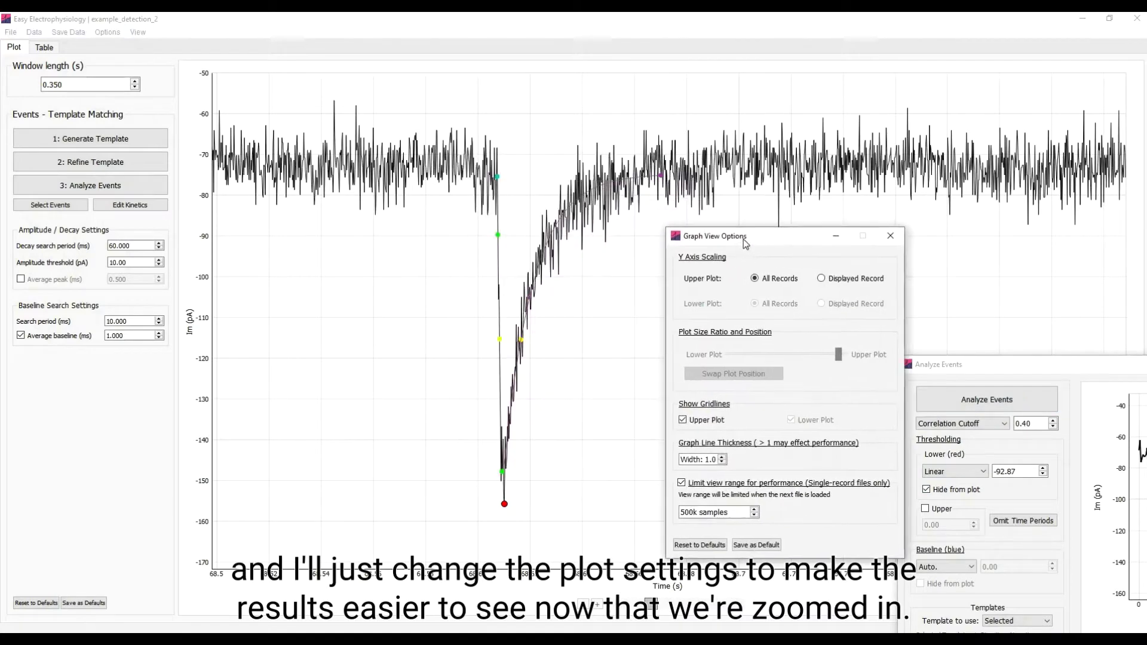
{"action": "left_click", "coordinate": [683, 420]}
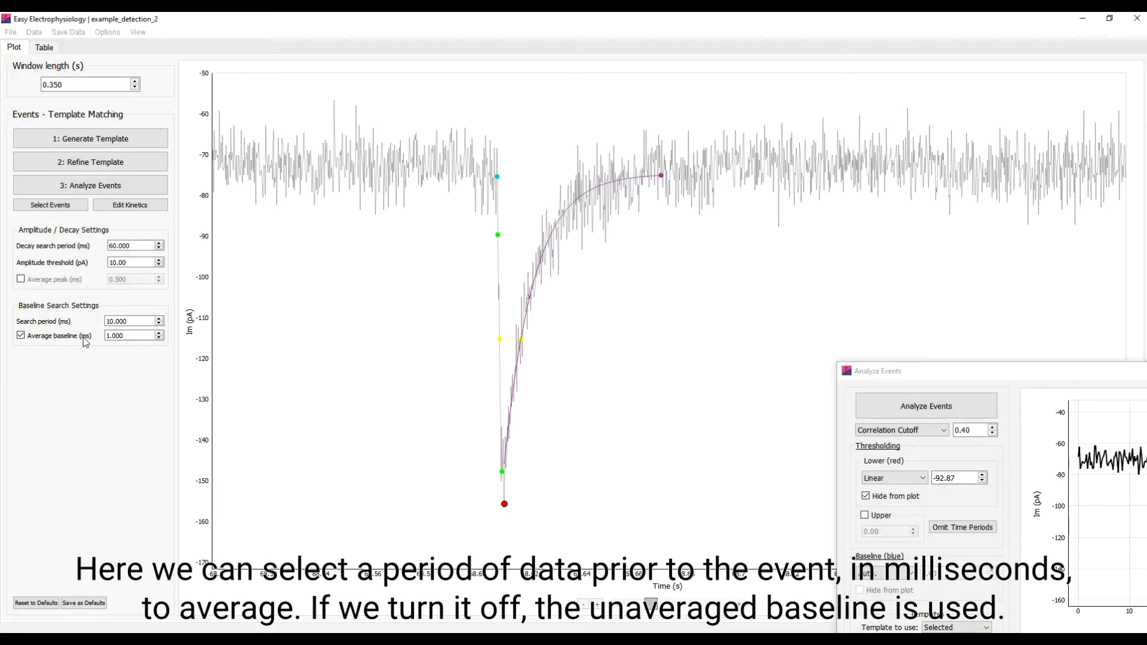
{"action": "left_click", "coordinate": [84, 339]}
{"action": "left_click", "coordinate": [978, 418]}
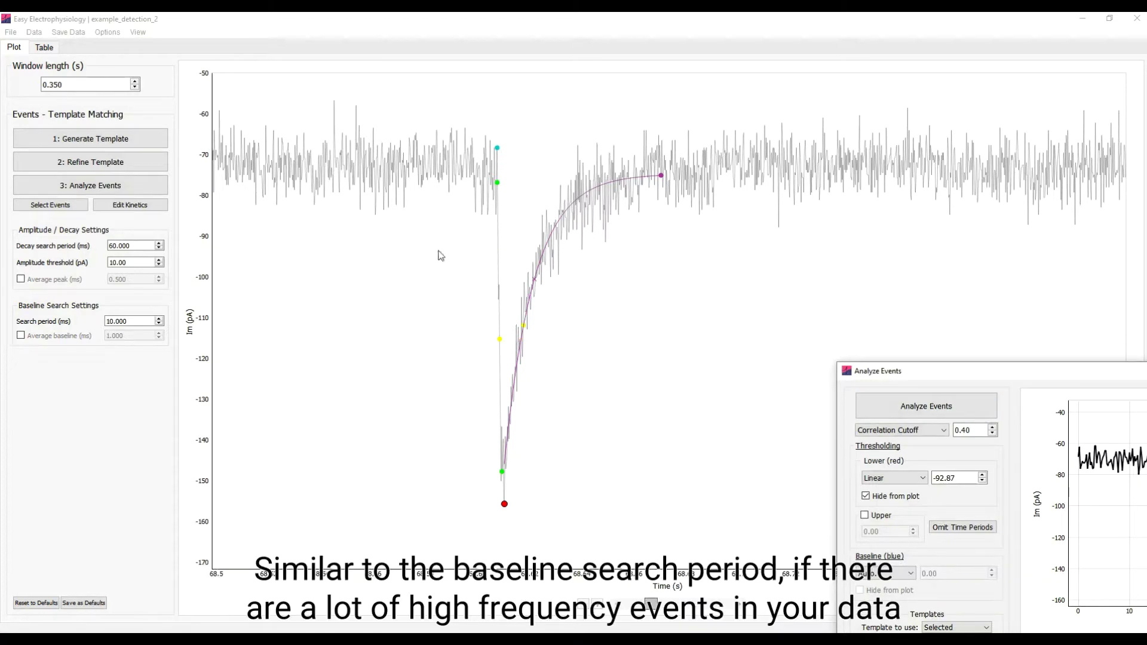
{"action": "left_click", "coordinate": [71, 337]}
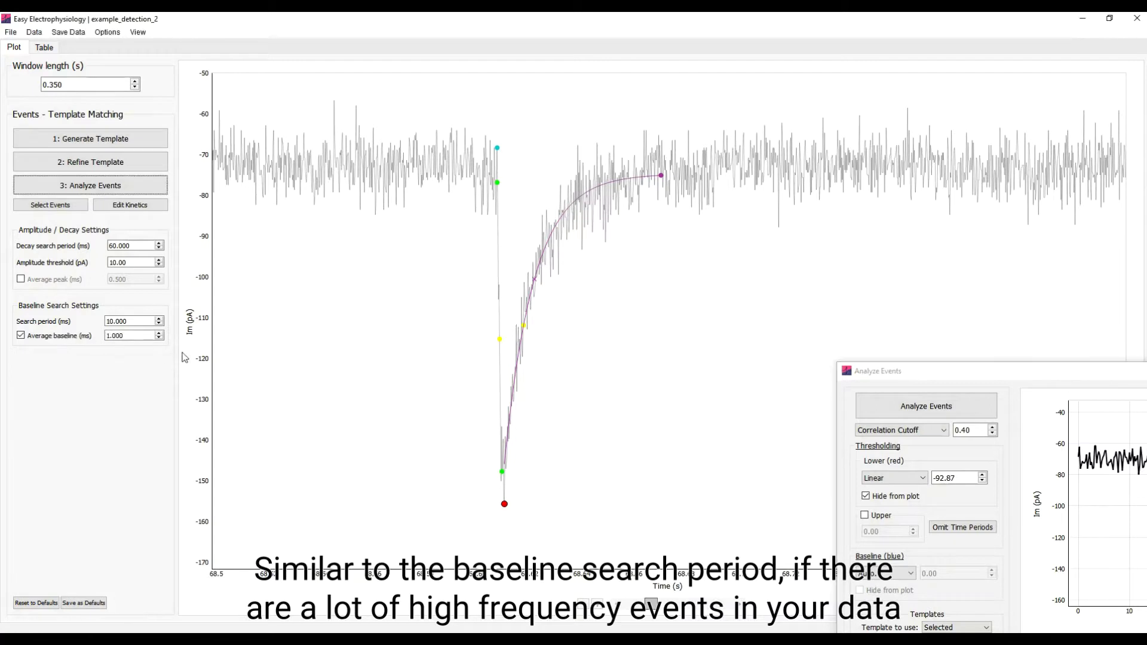
{"action": "left_click", "coordinate": [900, 407]}
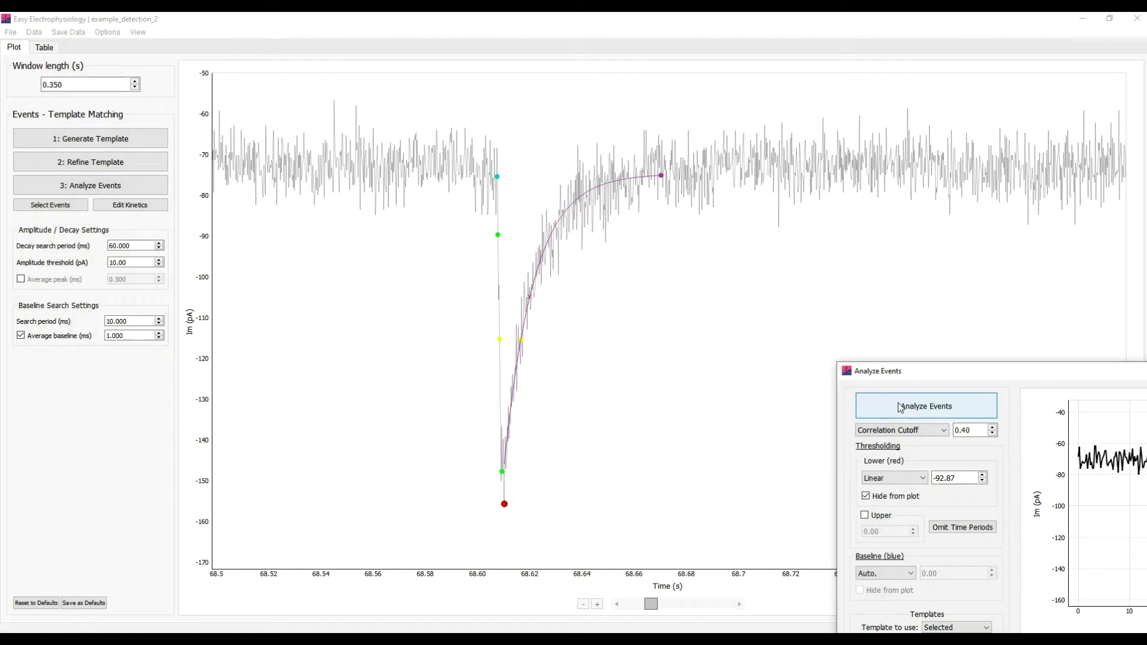
{"action": "left_click", "coordinate": [812, 165]}
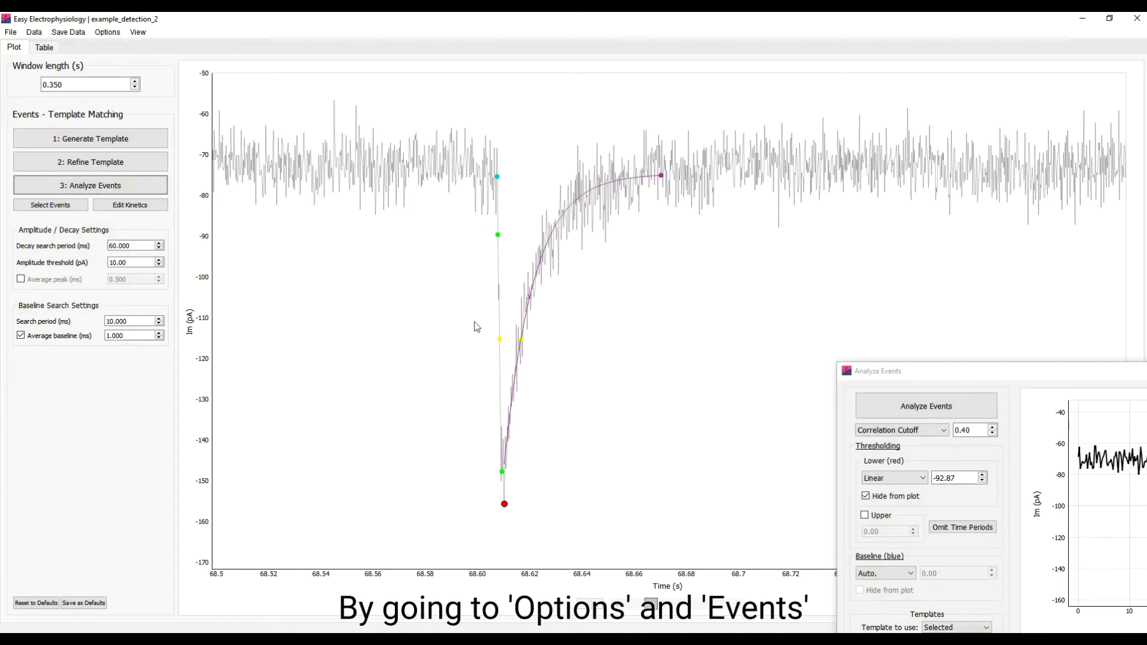
- Set the rise-time cutoffs to 20–80% in the Events options and re-analyse events
{"action": "left_click", "coordinate": [107, 32]}
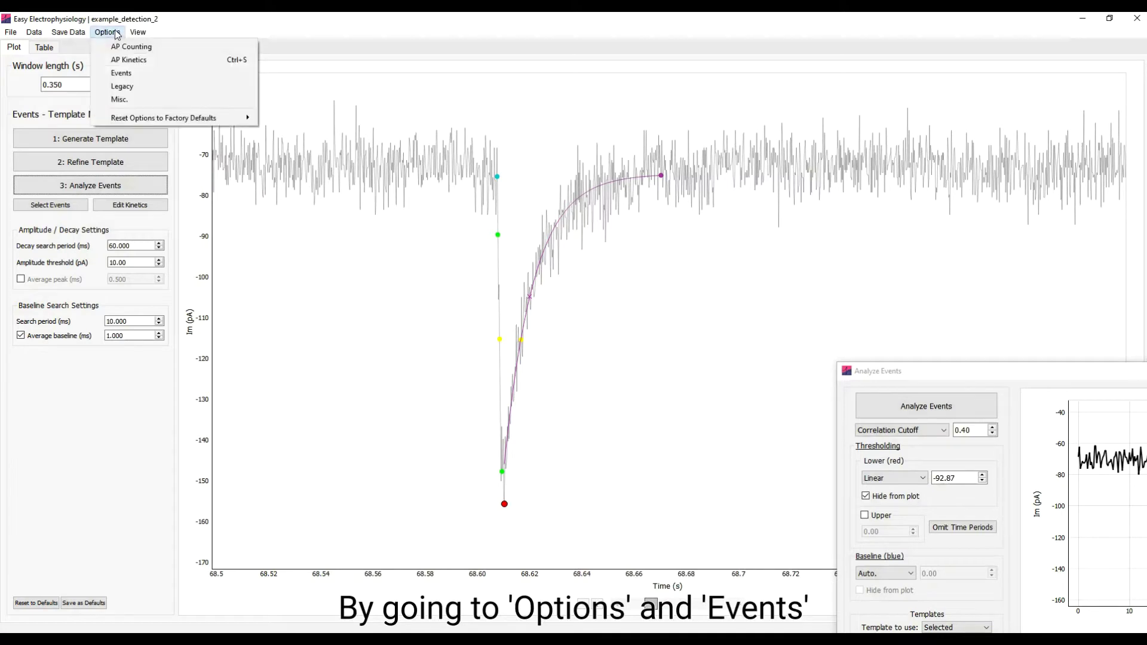
{"action": "left_click", "coordinate": [123, 71]}
{"action": "mouse_move", "coordinate": [360, 161]}
{"action": "left_mouse_down"}
{"action": "mouse_move", "coordinate": [649, 299]}
{"action": "mouse_move", "coordinate": [692, 241]}
{"action": "left_mouse_up"}
{"action": "double_click", "coordinate": [767, 315]}
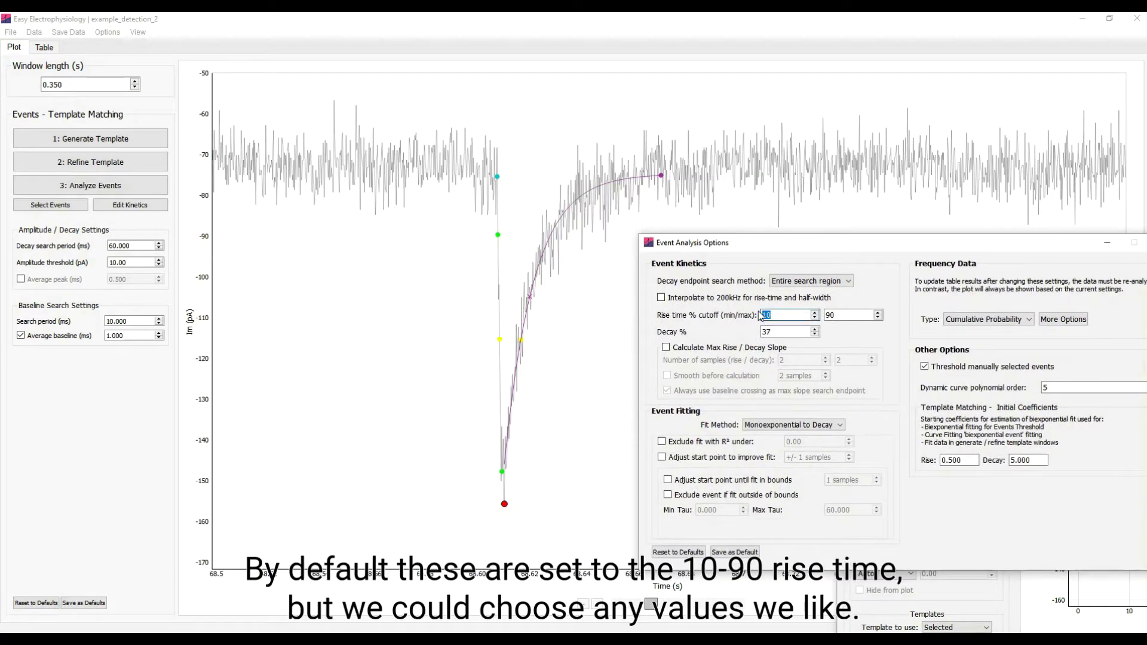
{"action": "type", "text": "20"}
{"action": "double_click", "coordinate": [854, 315]}
{"action": "type", "text": "80"}
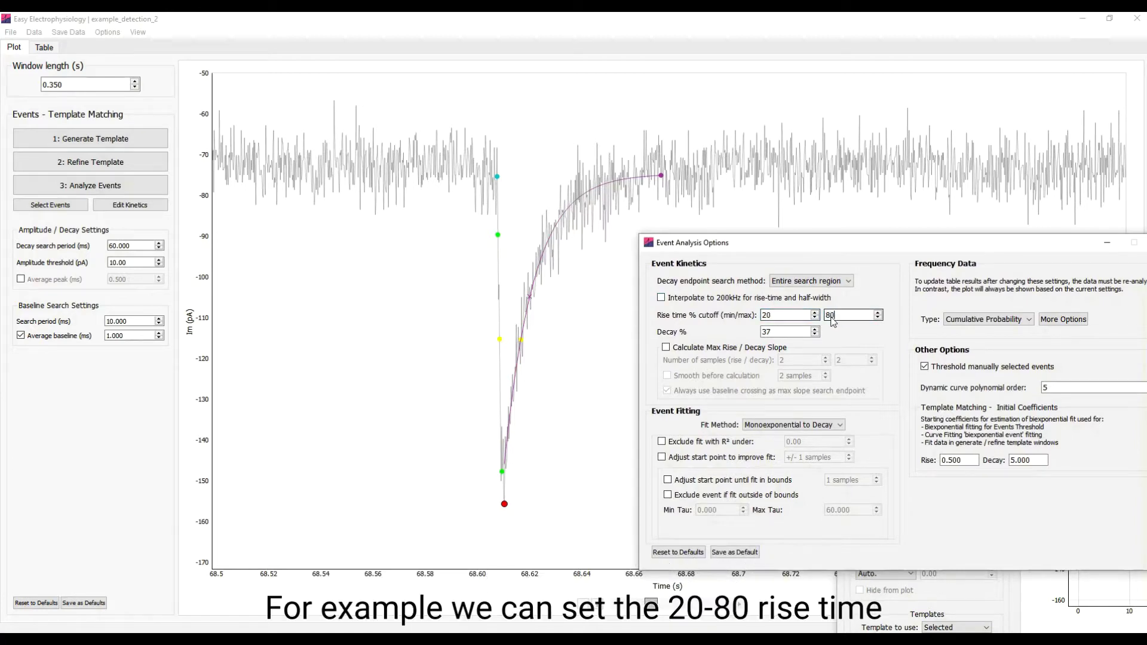
{"action": "left_click", "coordinate": [1014, 598]}
{"action": "left_click", "coordinate": [949, 412]}
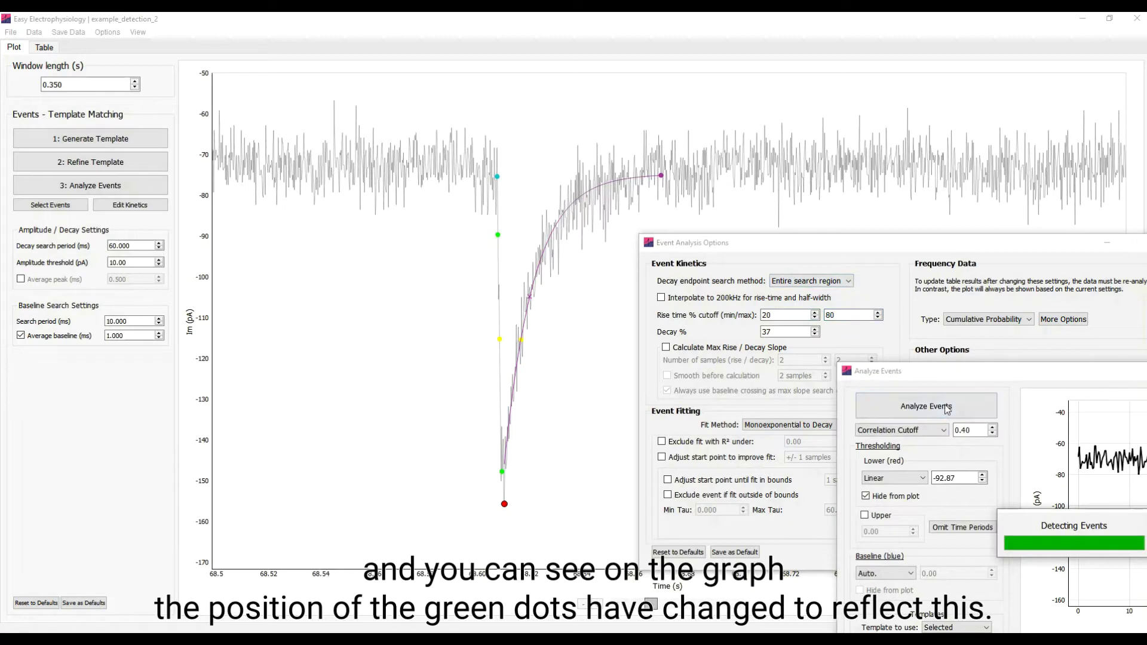
{"action": "left_click", "coordinate": [947, 409]}
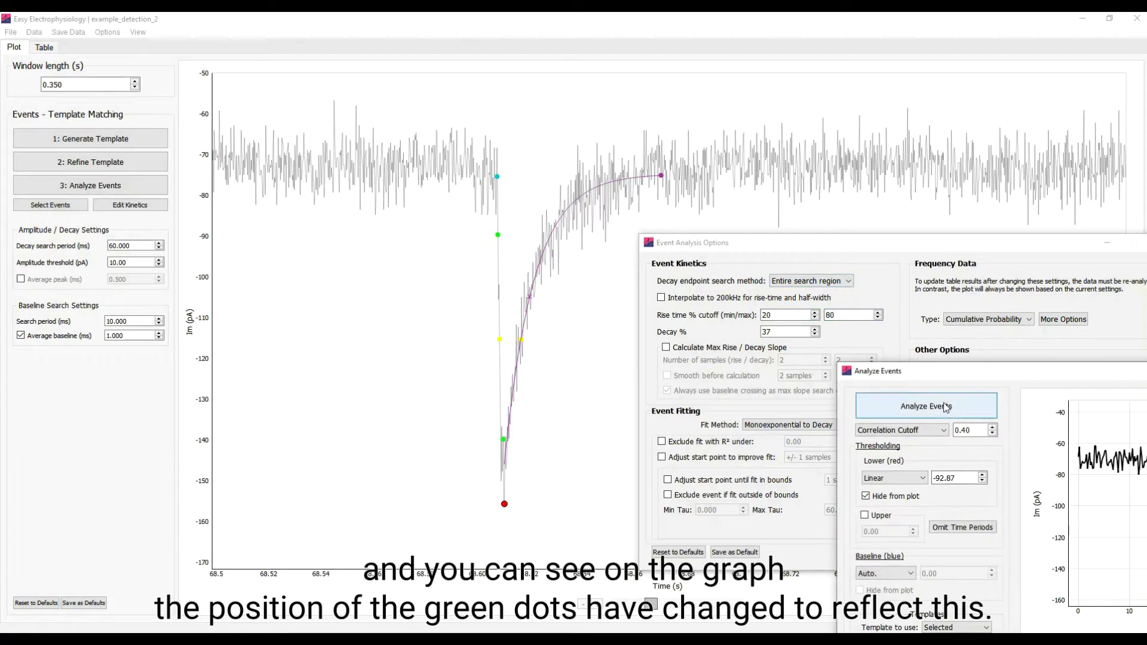
- Change the rise-time cutoffs to 40–60% and re-analyse events
{"action": "double_click", "coordinate": [764, 316]}
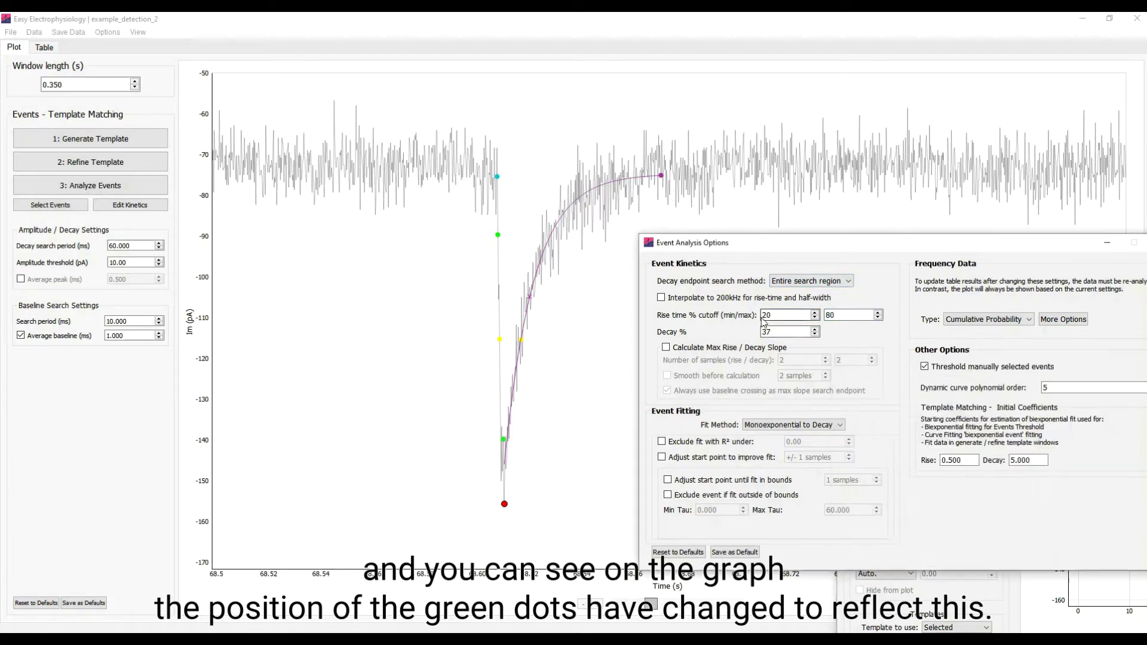
{"action": "type", "text": "40"}
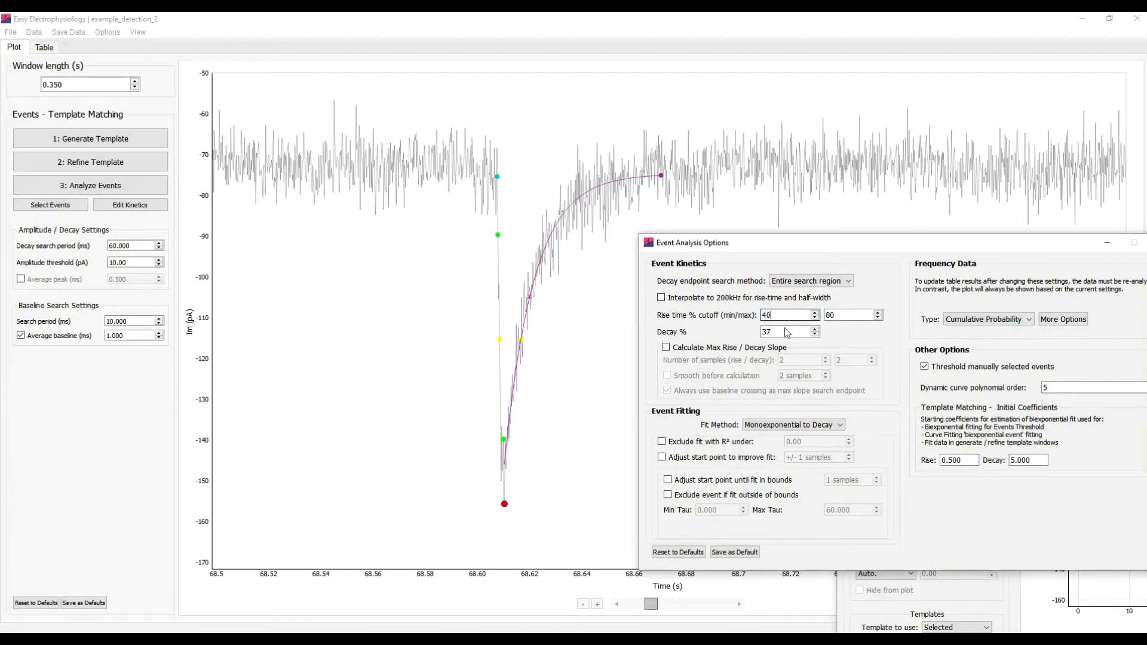
{"action": "key", "text": "Tab"}
{"action": "type", "text": "60"}
{"action": "left_click", "coordinate": [956, 598]}
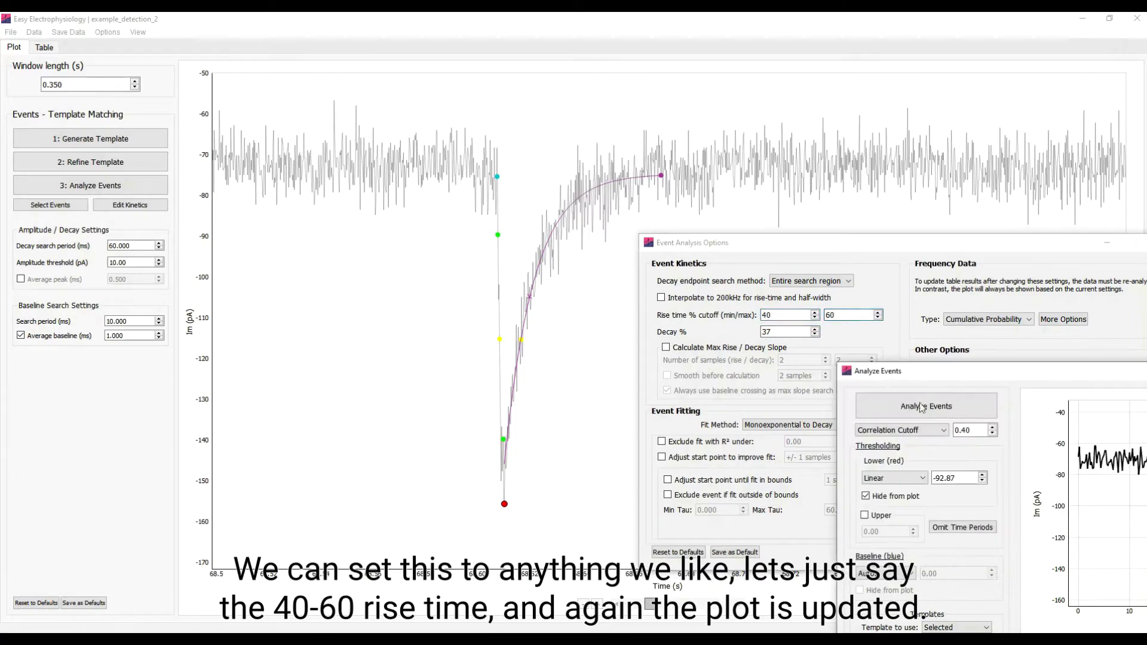
{"action": "left_click", "coordinate": [921, 407]}
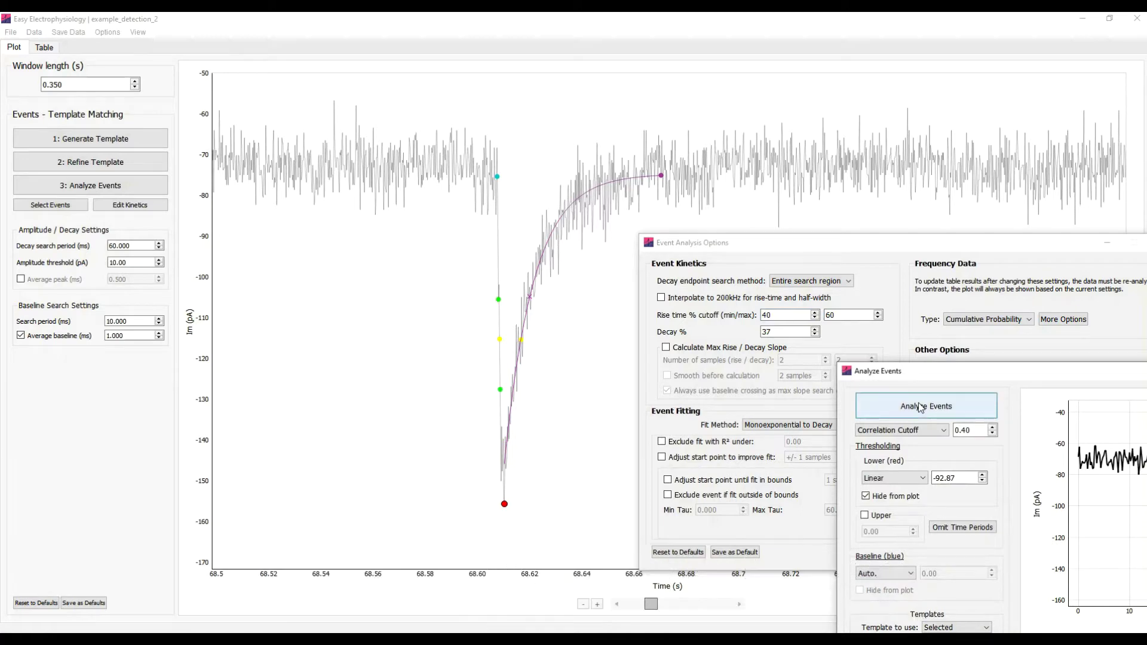
- Restore the 10–90% rise-time cutoffs with 200 kHz interpolation and re-analyse events
{"action": "left_click", "coordinate": [782, 317]}
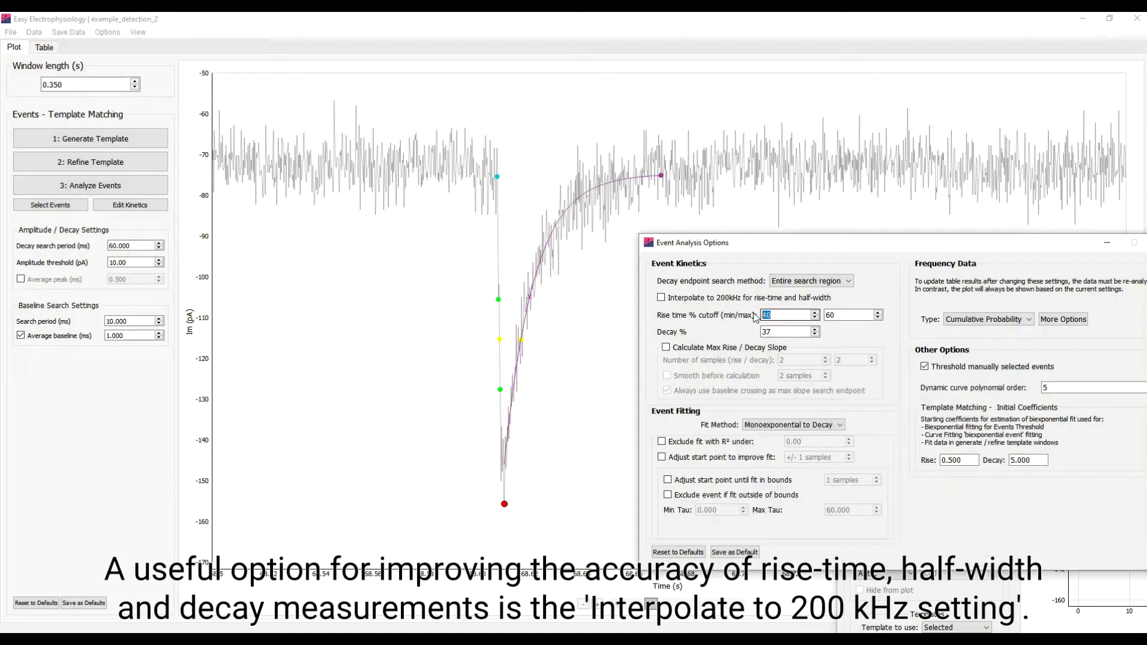
{"action": "double_click", "coordinate": [782, 318]}
{"action": "type", "text": "10"}
{"action": "double_click", "coordinate": [832, 316]}
{"action": "type", "text": "90"}
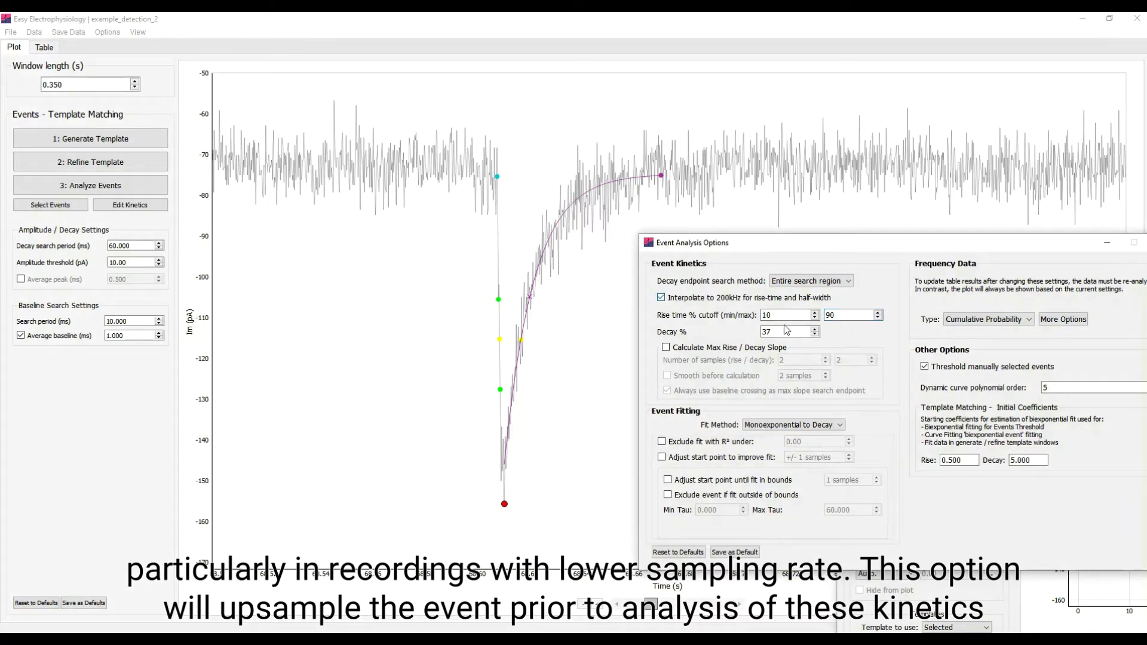
{"action": "left_click", "coordinate": [966, 592]}
{"action": "left_click", "coordinate": [933, 405]}
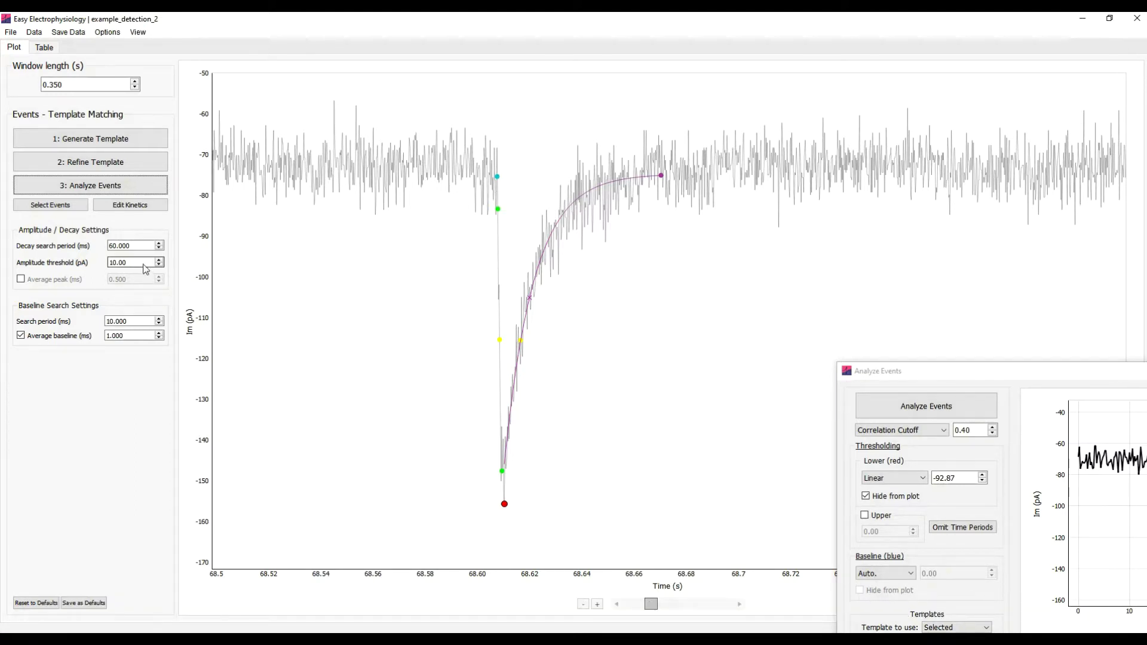
{"action": "double_click", "coordinate": [112, 263]}
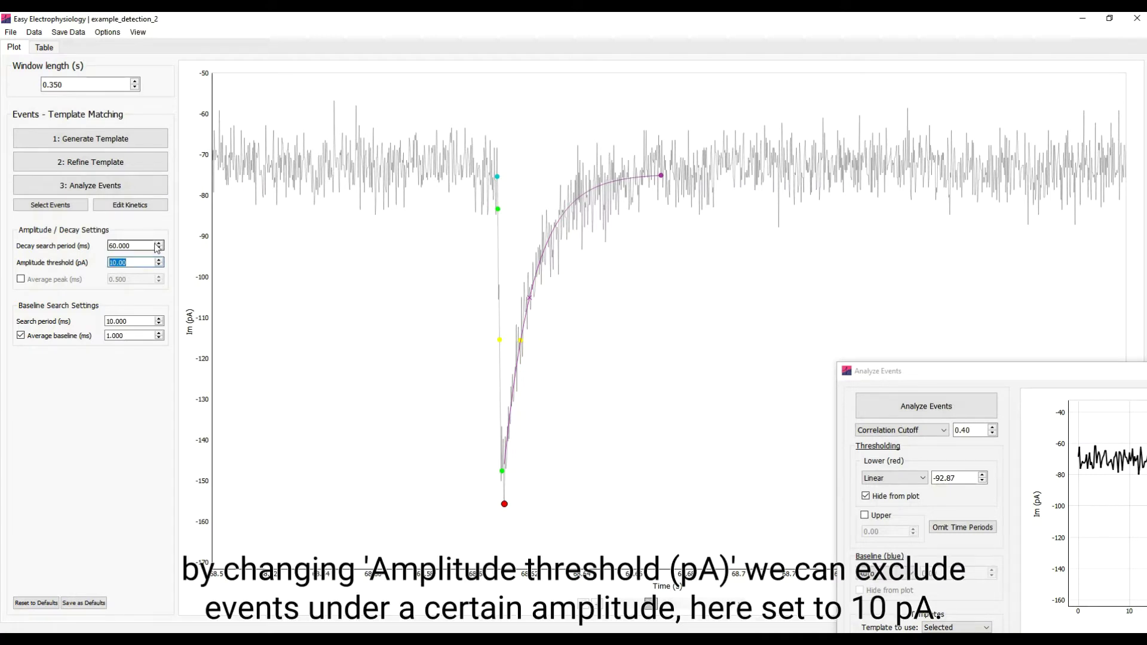
{"action": "type", "text": "20"}
{"action": "left_click", "coordinate": [885, 414]}
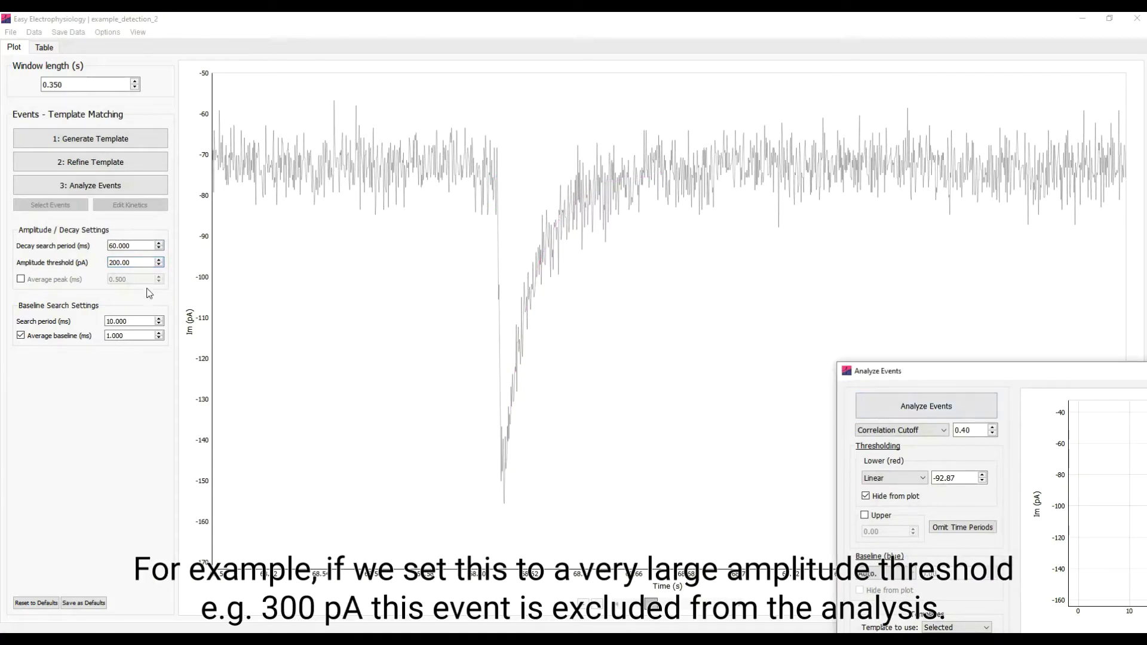
{"action": "double_click", "coordinate": [116, 263]}
{"action": "type", "text": "1"}
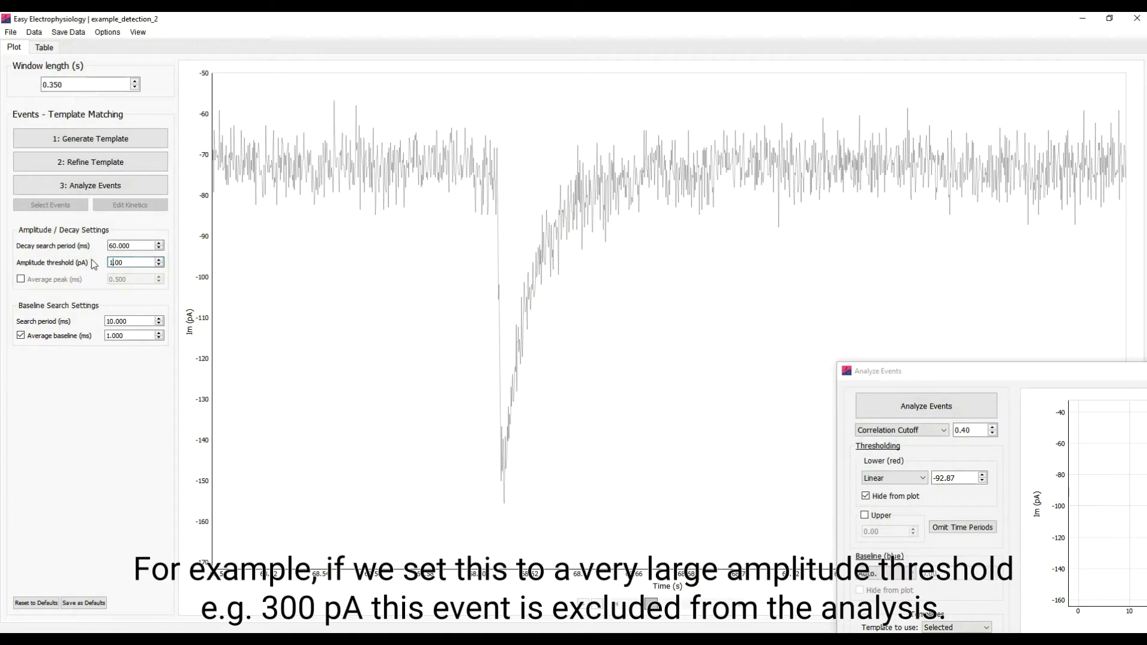
{"action": "type", "text": "0"}
{"action": "left_click", "coordinate": [912, 417]}
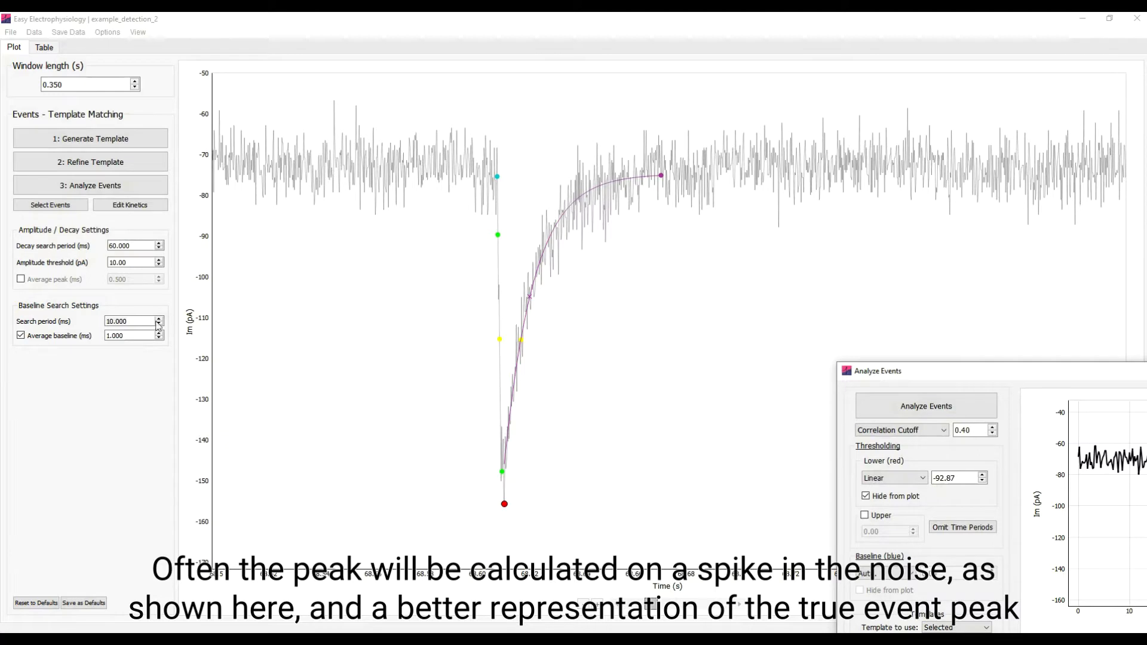
- Enable averaging around the event peak, then re-analyse events
{"action": "left_click", "coordinate": [95, 282]}
{"action": "left_click", "coordinate": [94, 282]}
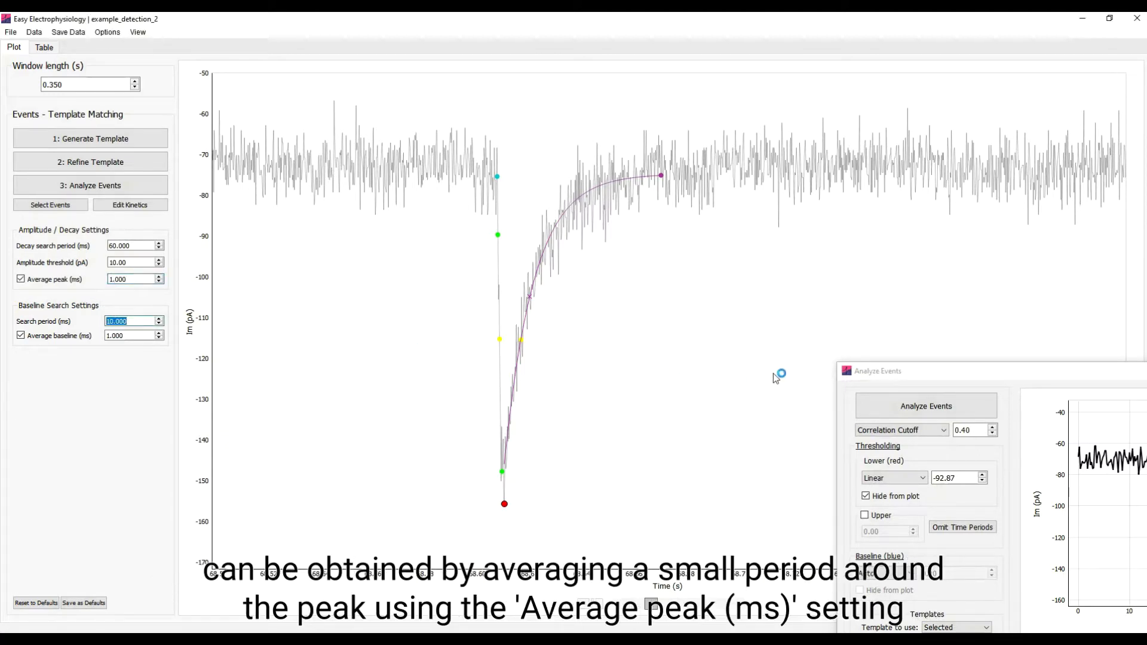
{"action": "left_click", "coordinate": [870, 406]}
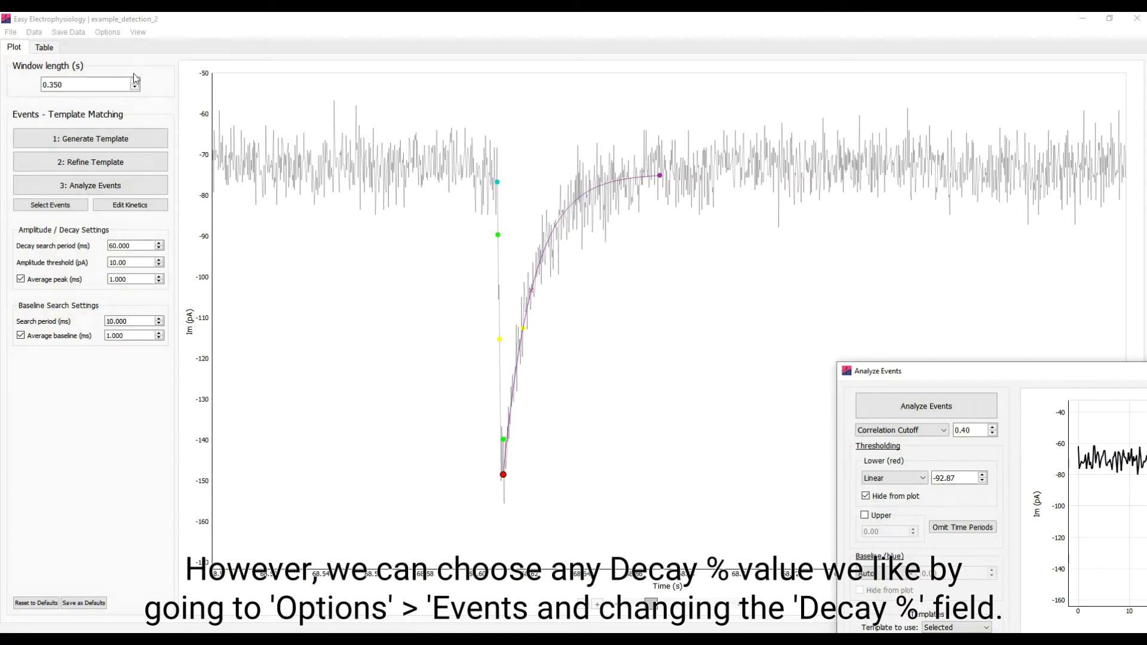
- Set Decay % to 90 in the event options and re-analyse events
{"action": "left_click", "coordinate": [107, 33]}
{"action": "key", "text": "Escape"}
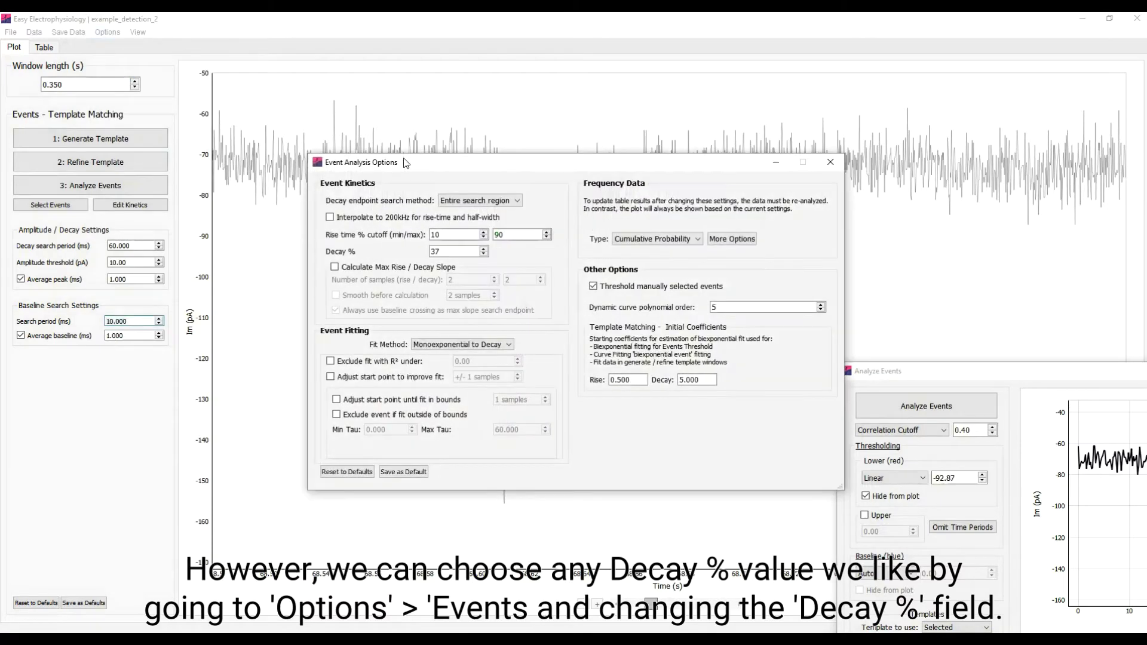
{"action": "left_click_drag", "start_coordinate": [496, 165], "coordinate": [785, 274]}
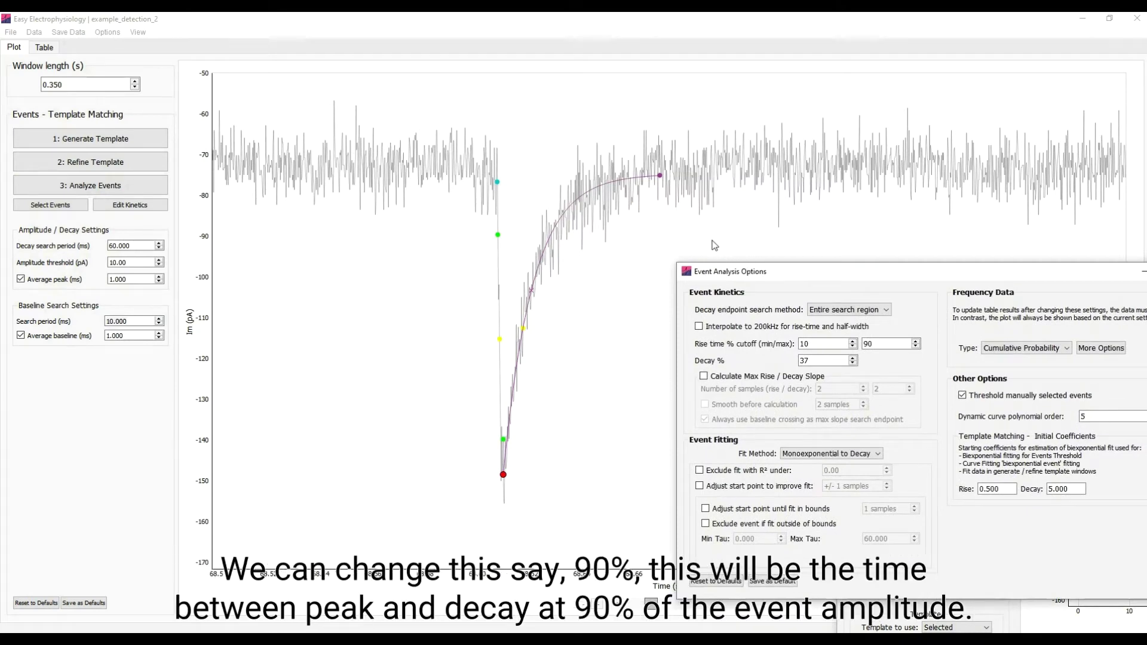
{"action": "double_click", "coordinate": [804, 362]}
{"action": "type", "text": "90"}
{"action": "left_click", "coordinate": [1023, 609]}
{"action": "left_click", "coordinate": [944, 412]}
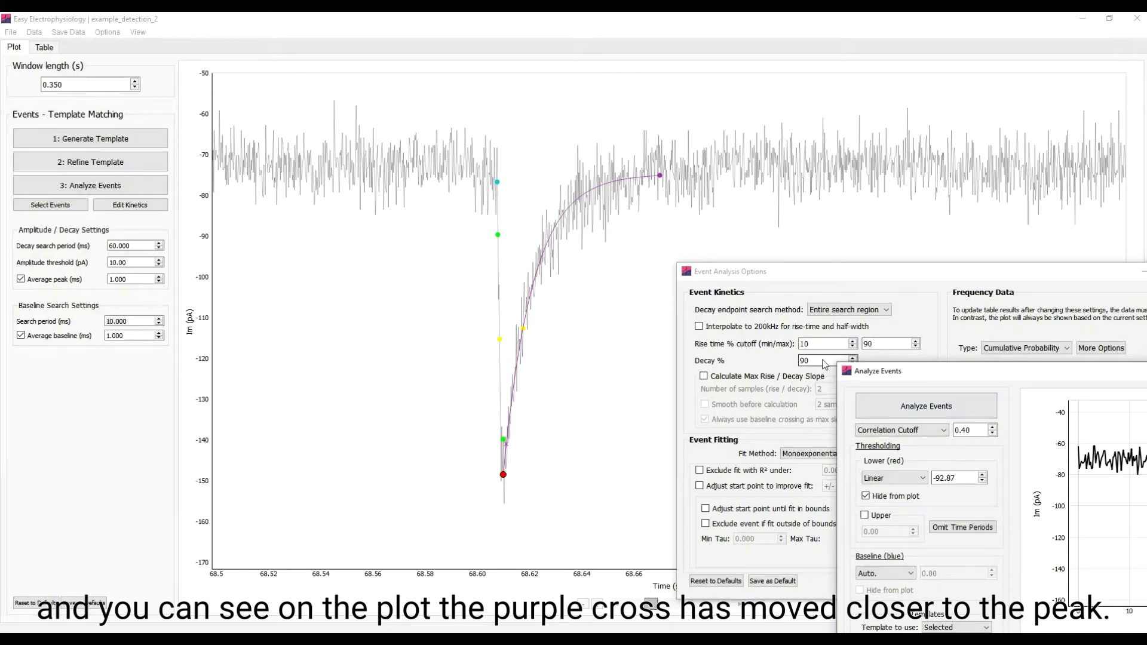
- Change Decay % to 10 and re-analyse events
{"action": "left_click_drag", "start_coordinate": [824, 364], "coordinate": [802, 366]}
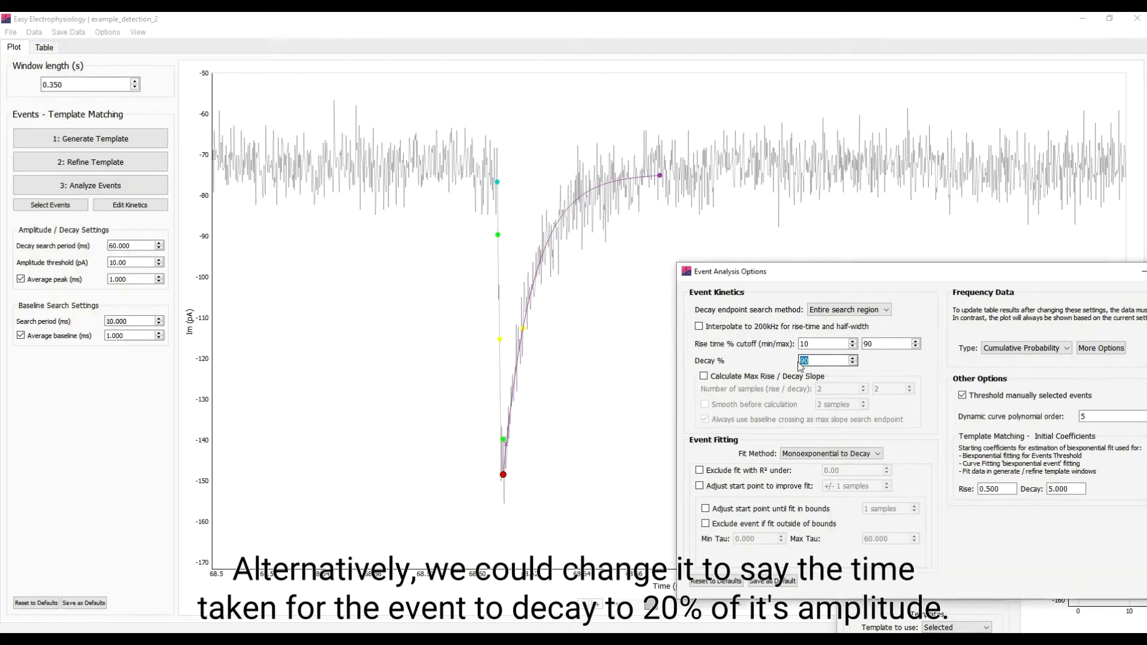
{"action": "type", "text": "10"}
{"action": "left_click", "coordinate": [995, 613]}
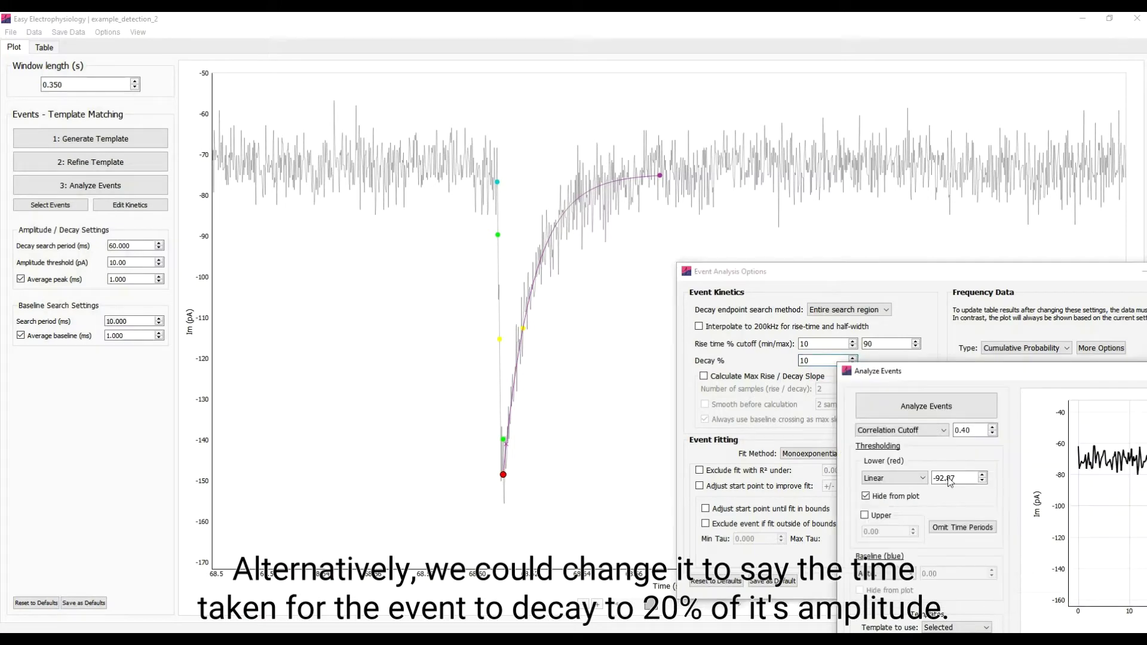
{"action": "left_click", "coordinate": [935, 406]}
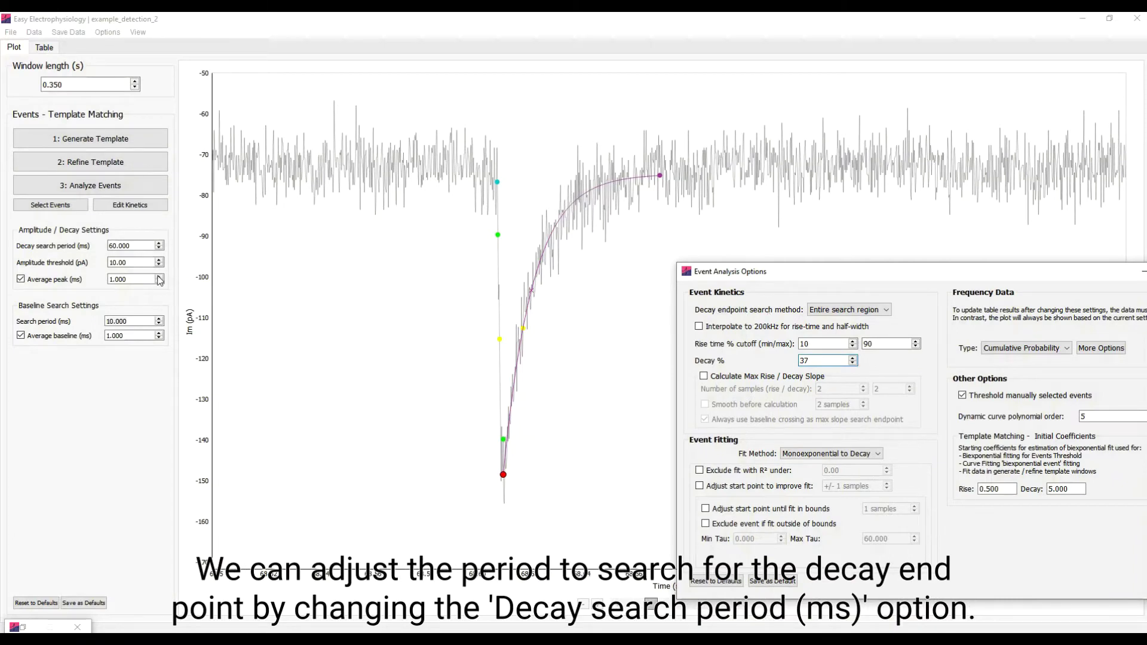
- Set the decay search period to 120 ms and re-analyse events
{"action": "left_click_drag", "start_coordinate": [135, 246], "coordinate": [109, 250]}
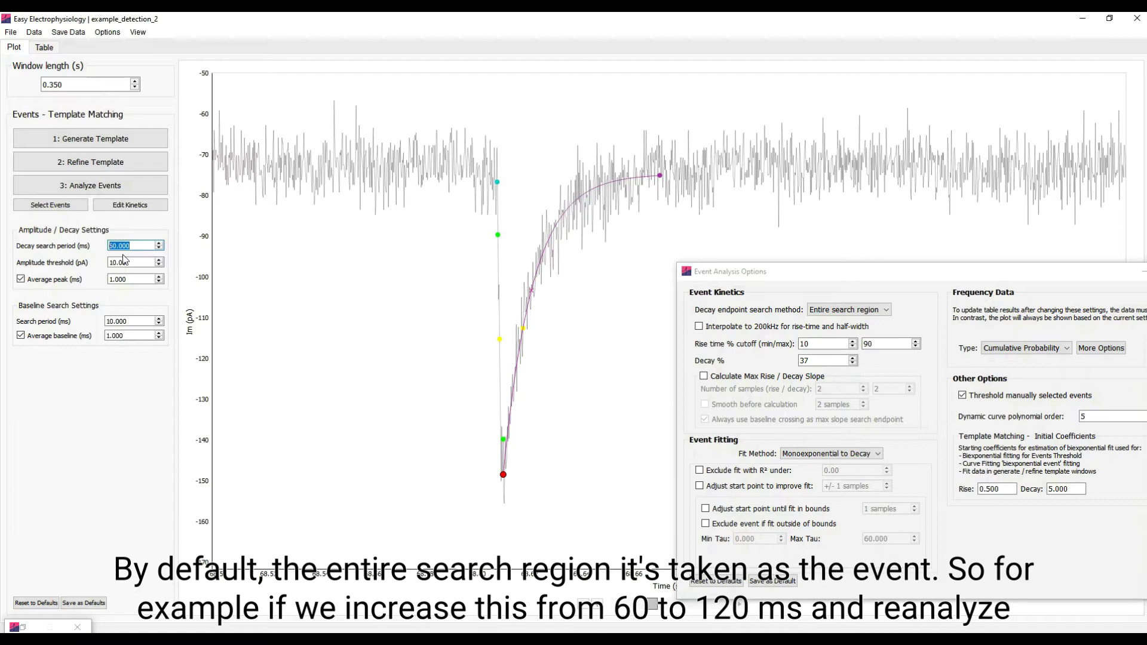
{"action": "type", "text": "12"}
{"action": "left_click", "coordinate": [137, 185]}
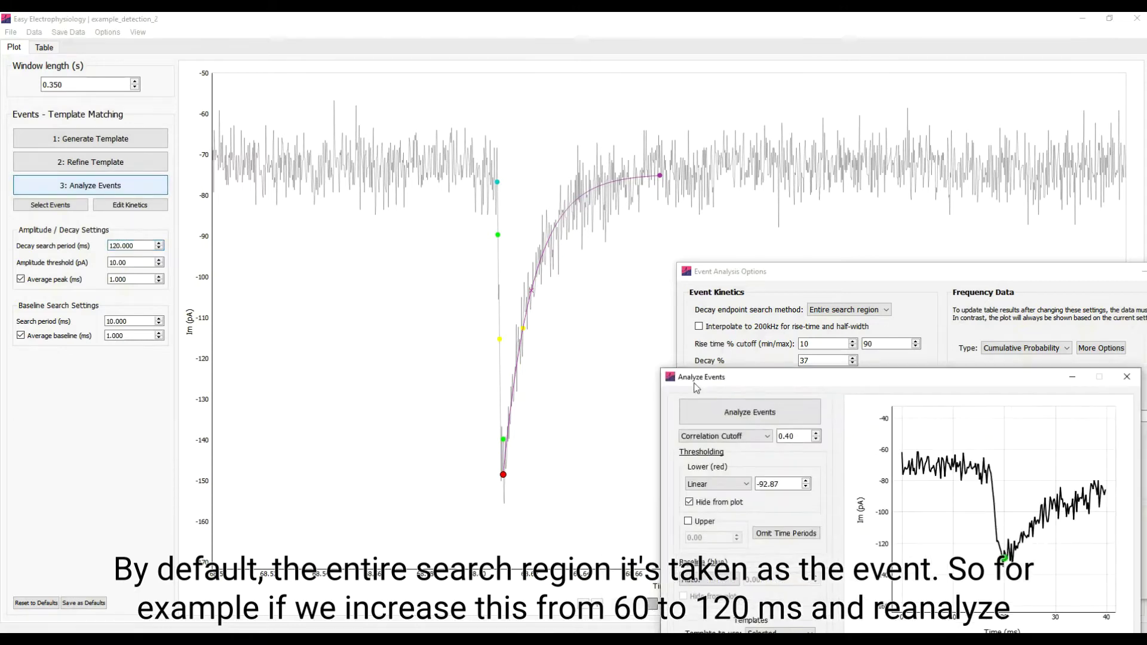
{"action": "left_click", "coordinate": [734, 412]}
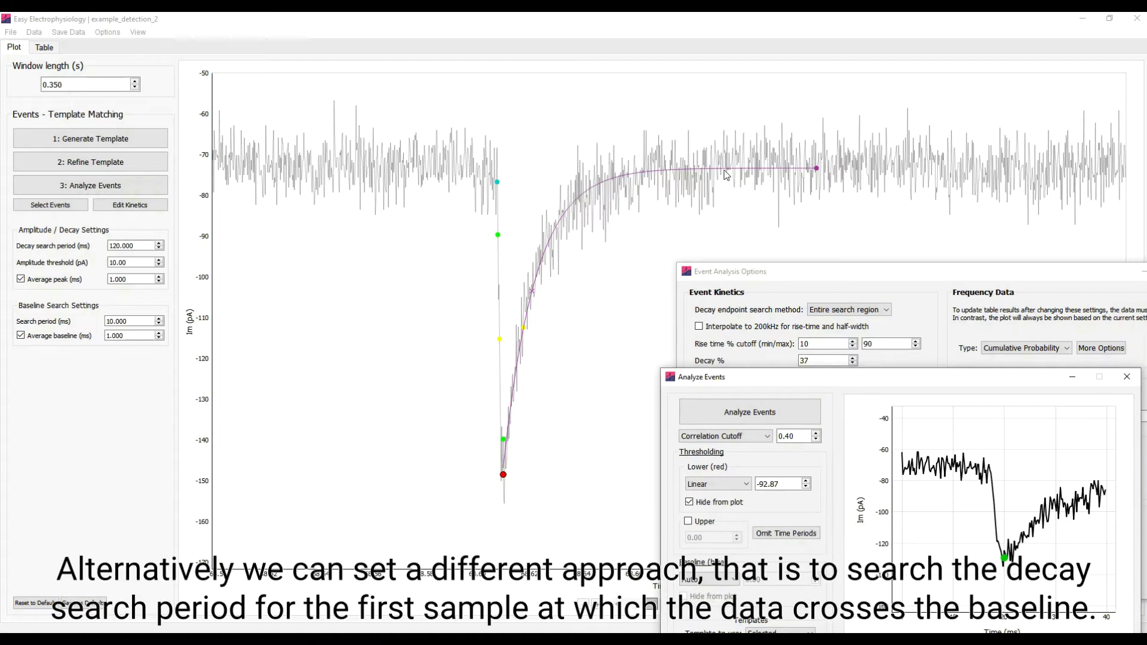
{"action": "left_click", "coordinate": [854, 309]}
- Use First baseline cross as the decay endpoint search method and re-analyse events
{"action": "left_click", "coordinate": [852, 331]}
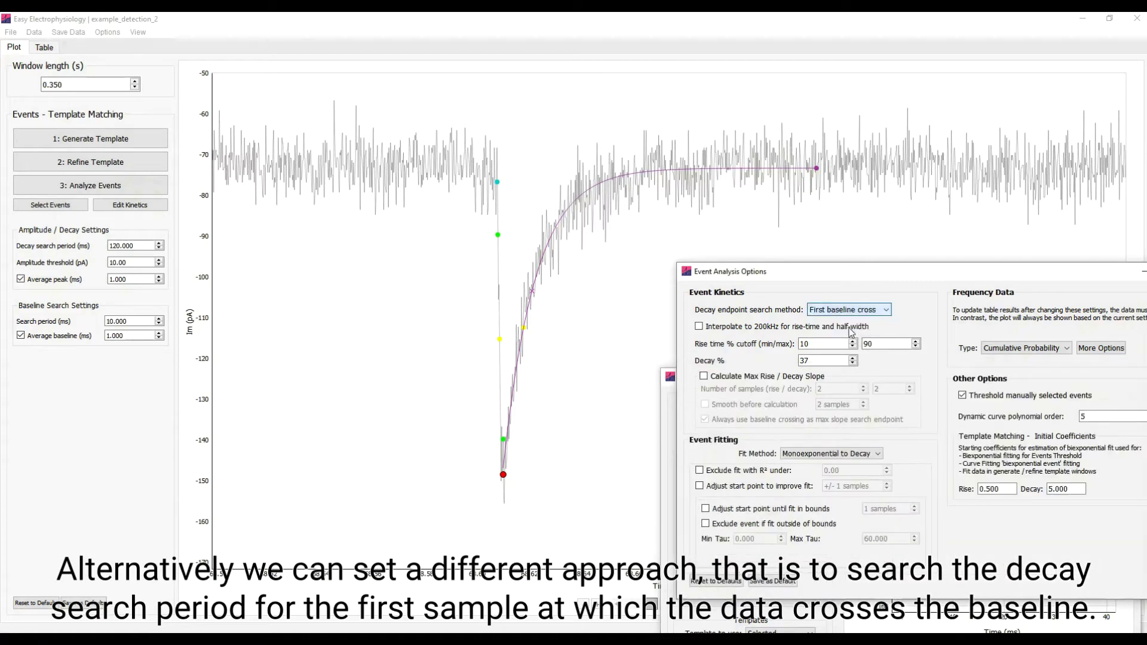
{"action": "left_click", "coordinate": [668, 416]}
{"action": "left_click", "coordinate": [706, 414]}
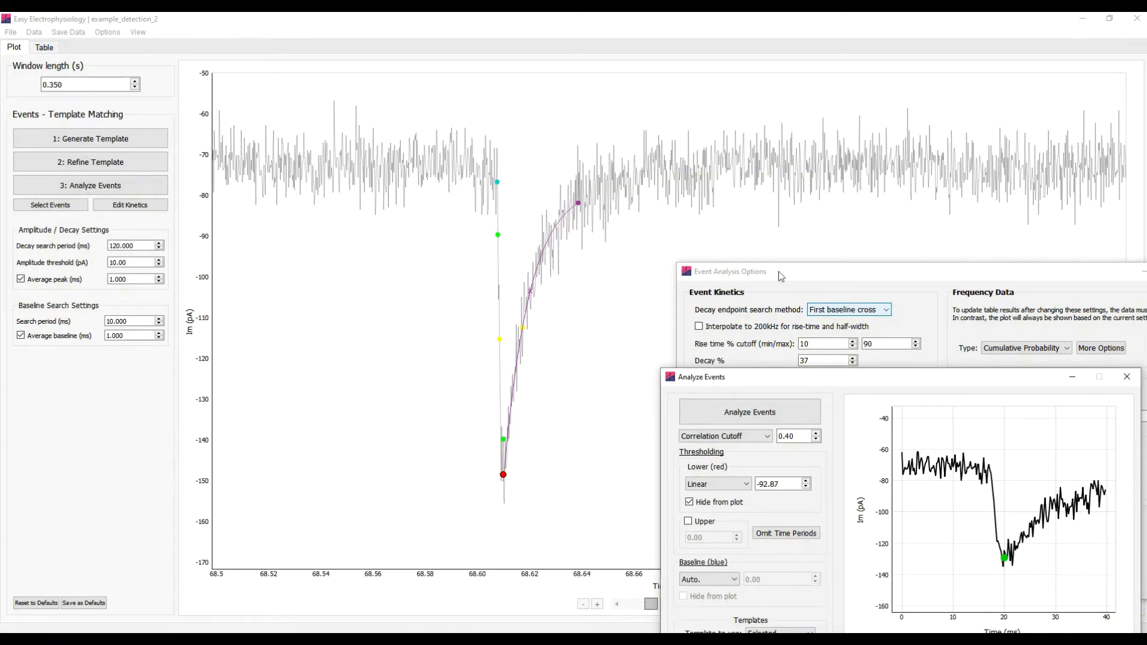
{"action": "scroll", "coordinate": [839, 315], "scroll_direction": "down", "scroll_amount": 1}
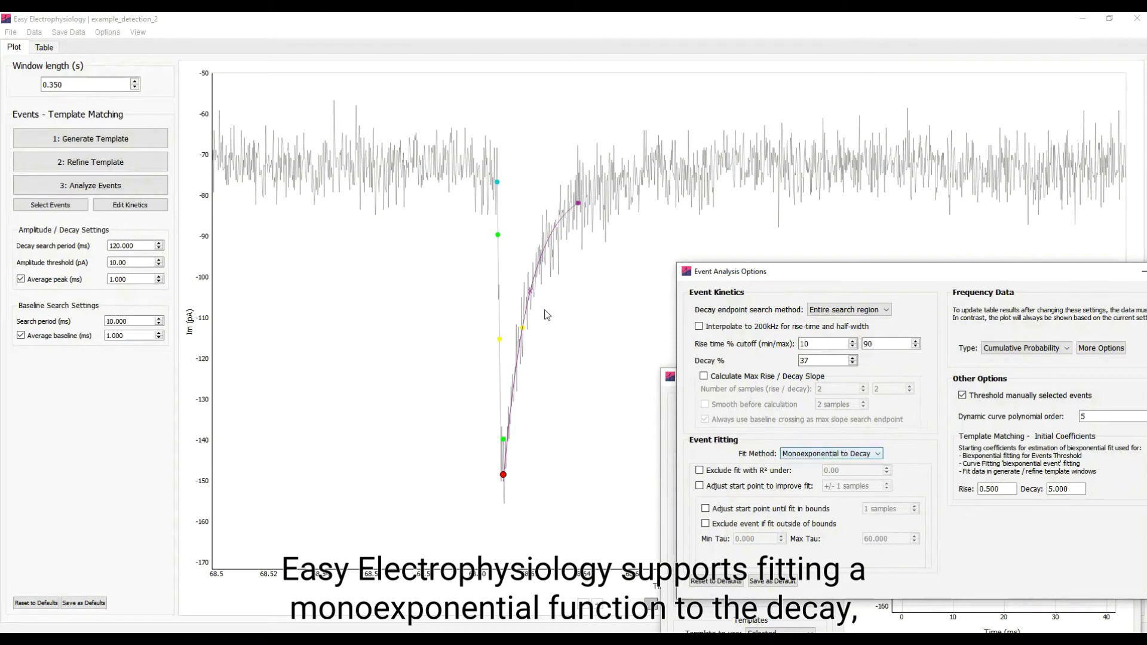
- Set Fit Method to Don't Fit Event and re-analyse events
{"action": "left_click", "coordinate": [827, 455]}
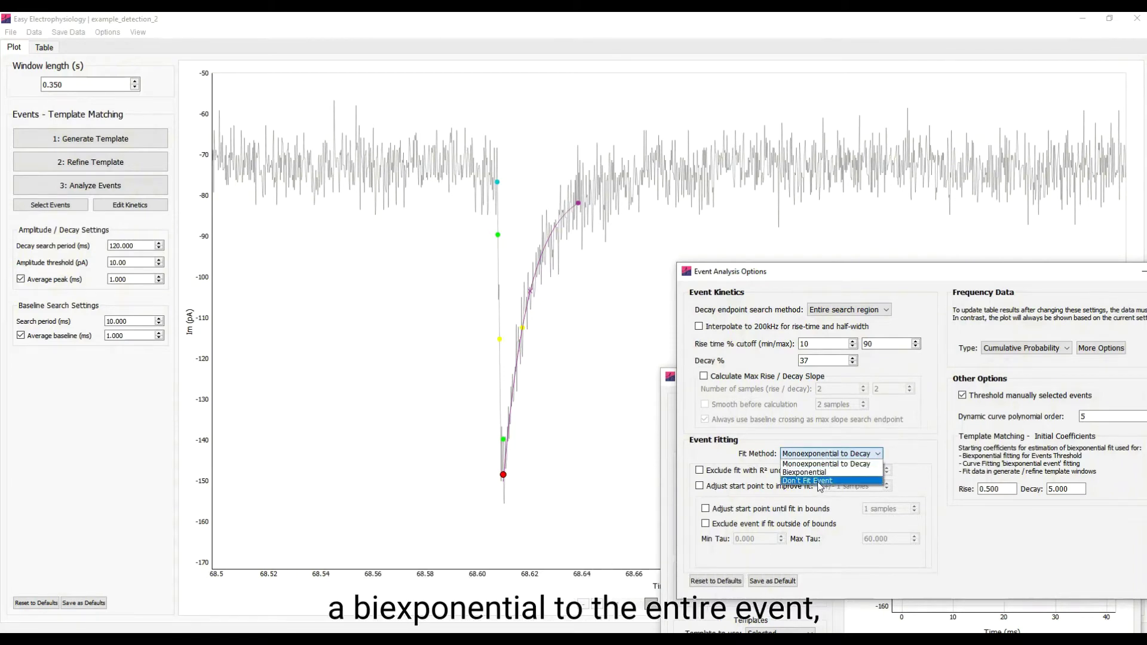
{"action": "left_click", "coordinate": [821, 481]}
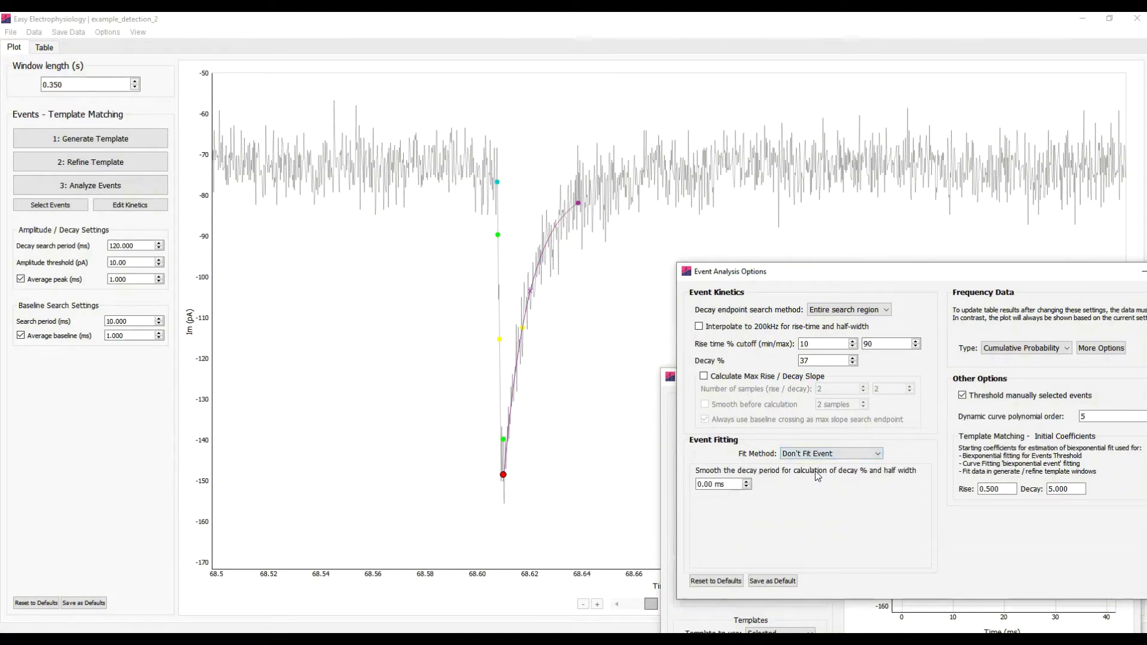
{"action": "left_click", "coordinate": [866, 616]}
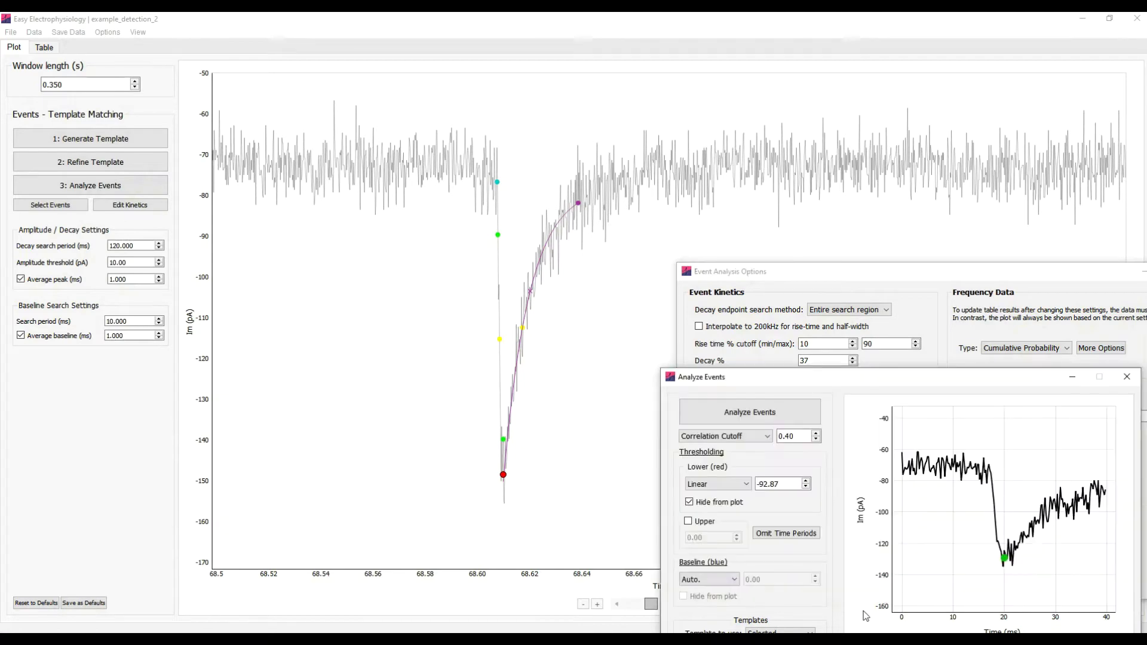
{"action": "left_click", "coordinate": [779, 416]}
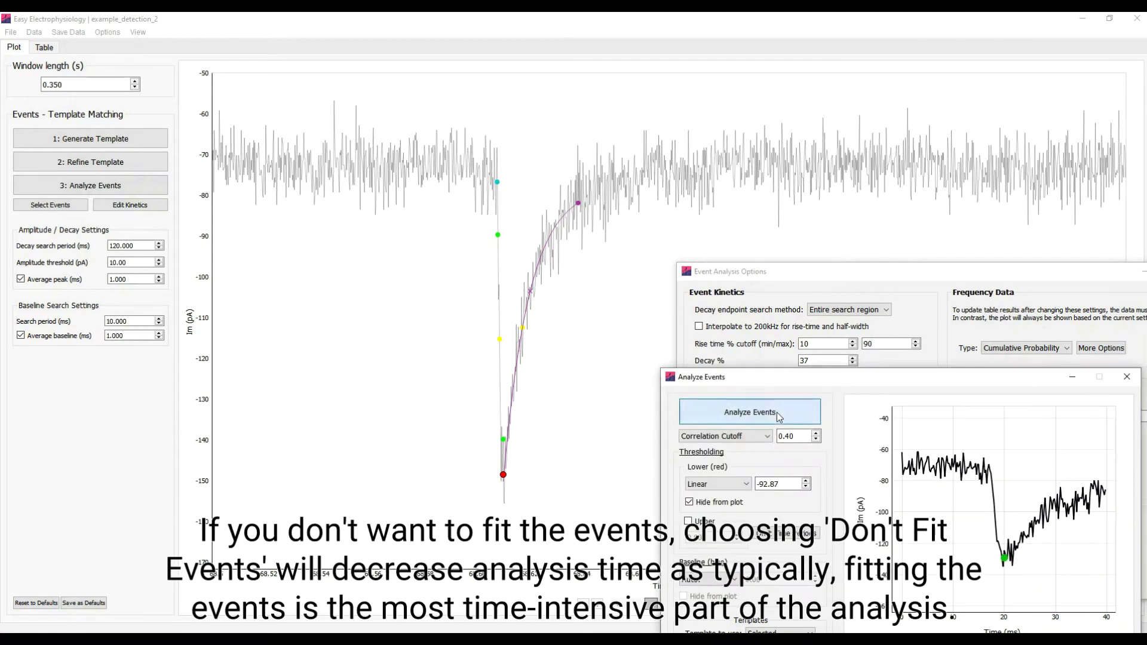
{"action": "left_click", "coordinate": [835, 299]}
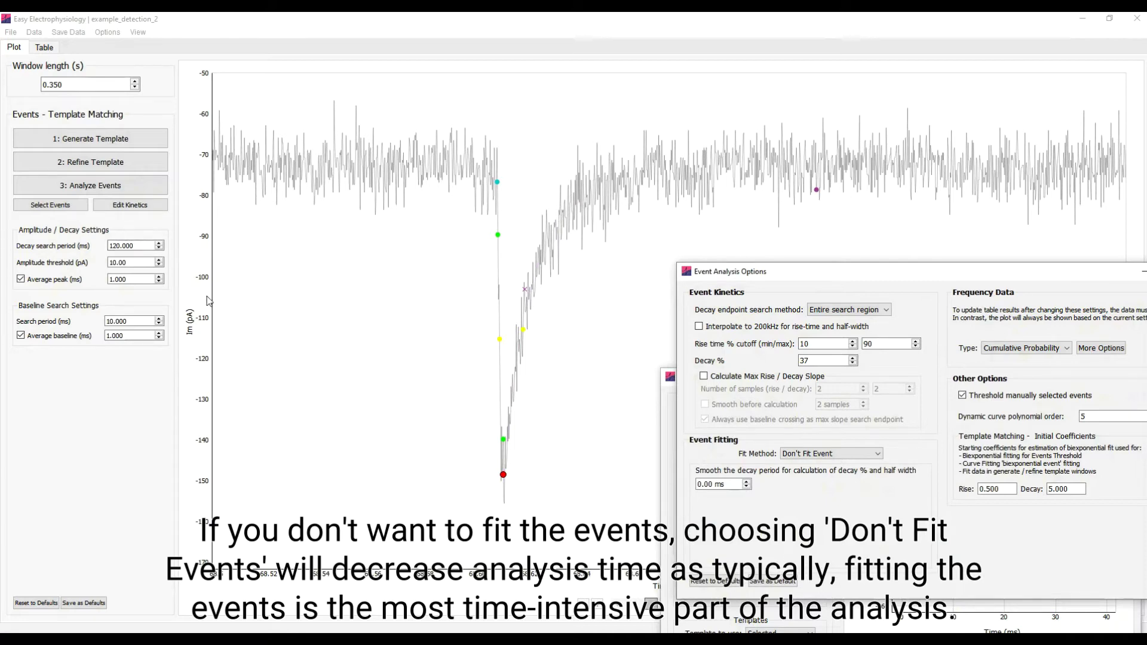
{"action": "left_click_drag", "start_coordinate": [143, 245], "coordinate": [85, 245]}
- Restore the 60 ms decay search period and re-analyse events
{"action": "type", "text": "60"}
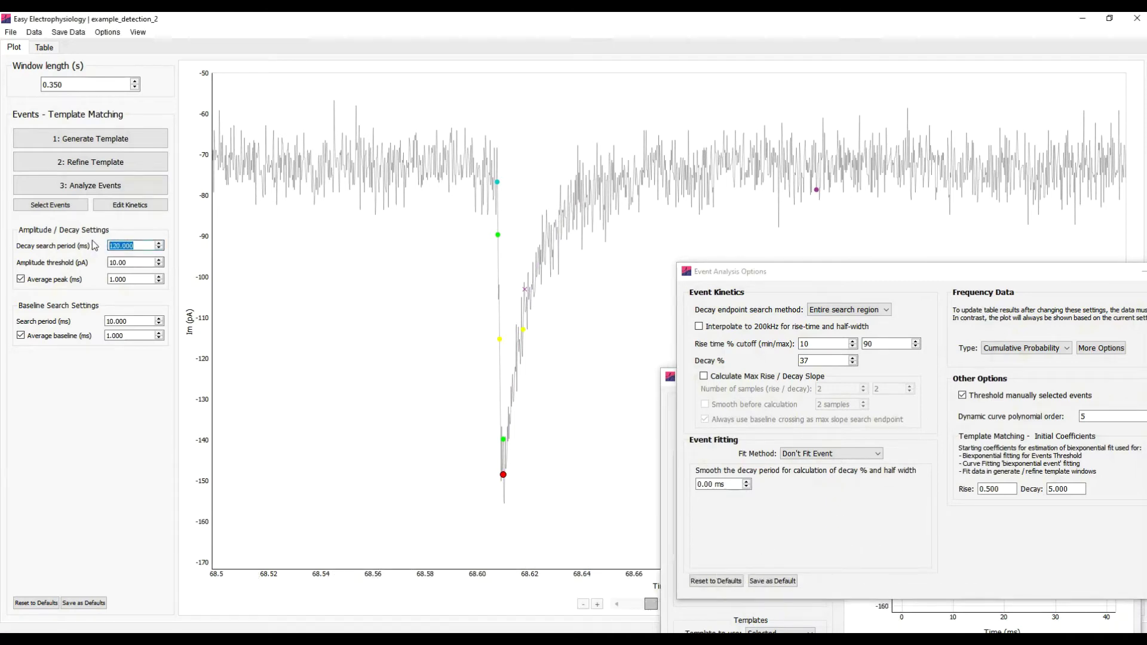
{"action": "left_click", "coordinate": [669, 414]}
{"action": "left_click", "coordinate": [792, 414]}
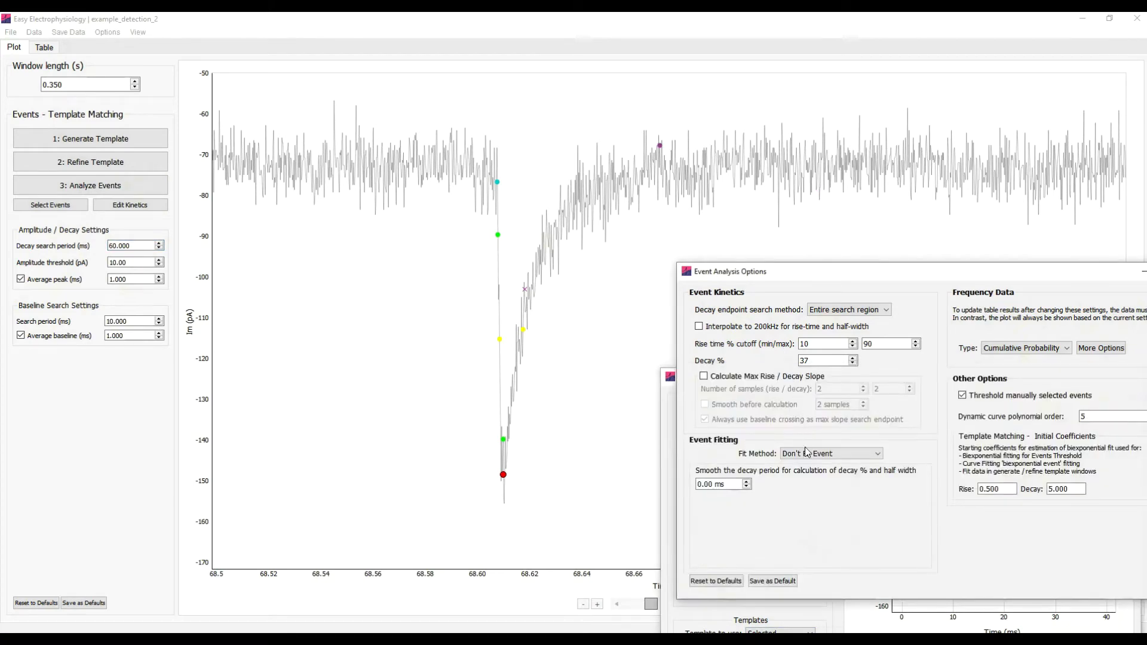
- Switch Fit Method to Biexponential and re-analyse events
{"action": "left_click", "coordinate": [805, 454]}
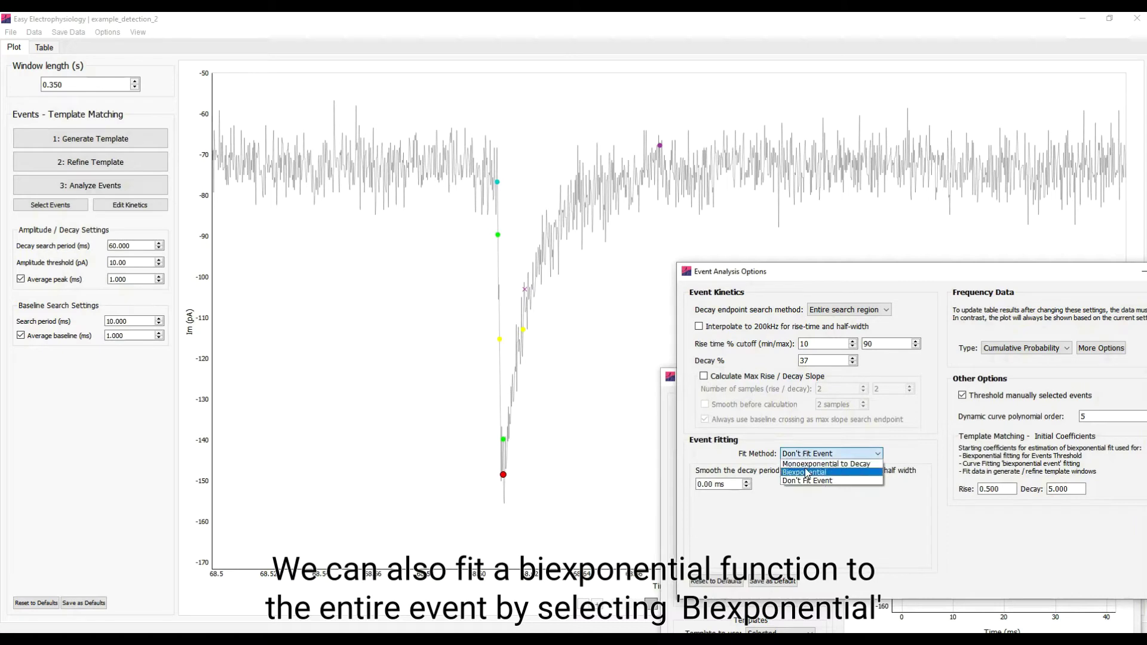
{"action": "left_click", "coordinate": [805, 472]}
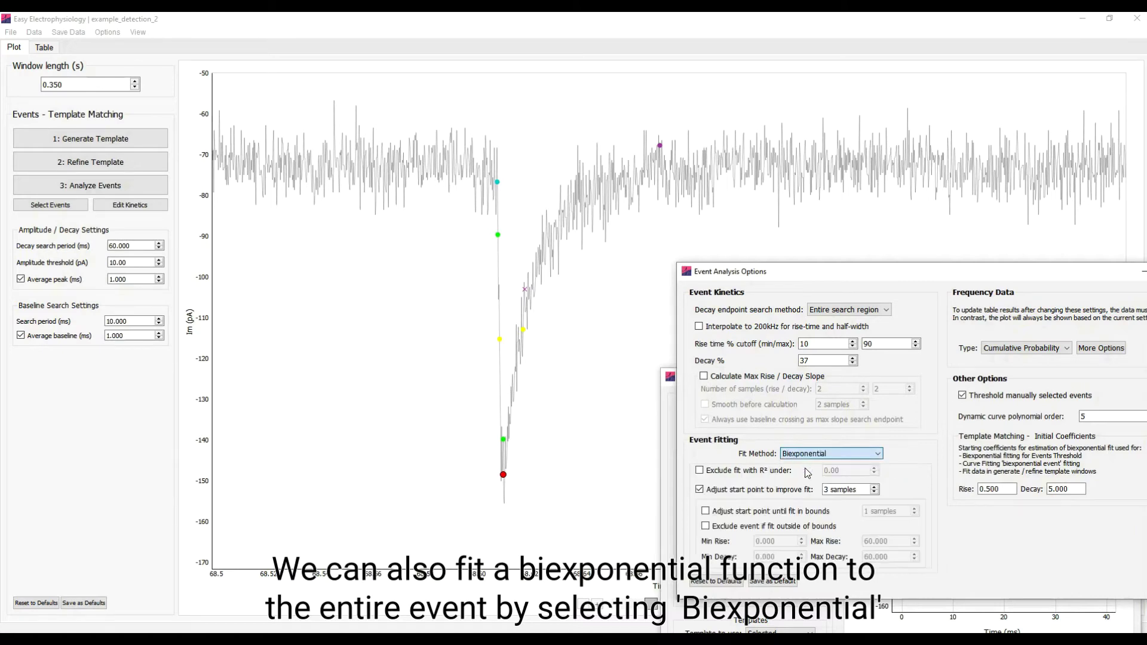
{"action": "left_click", "coordinate": [665, 410]}
{"action": "left_click", "coordinate": [713, 412]}
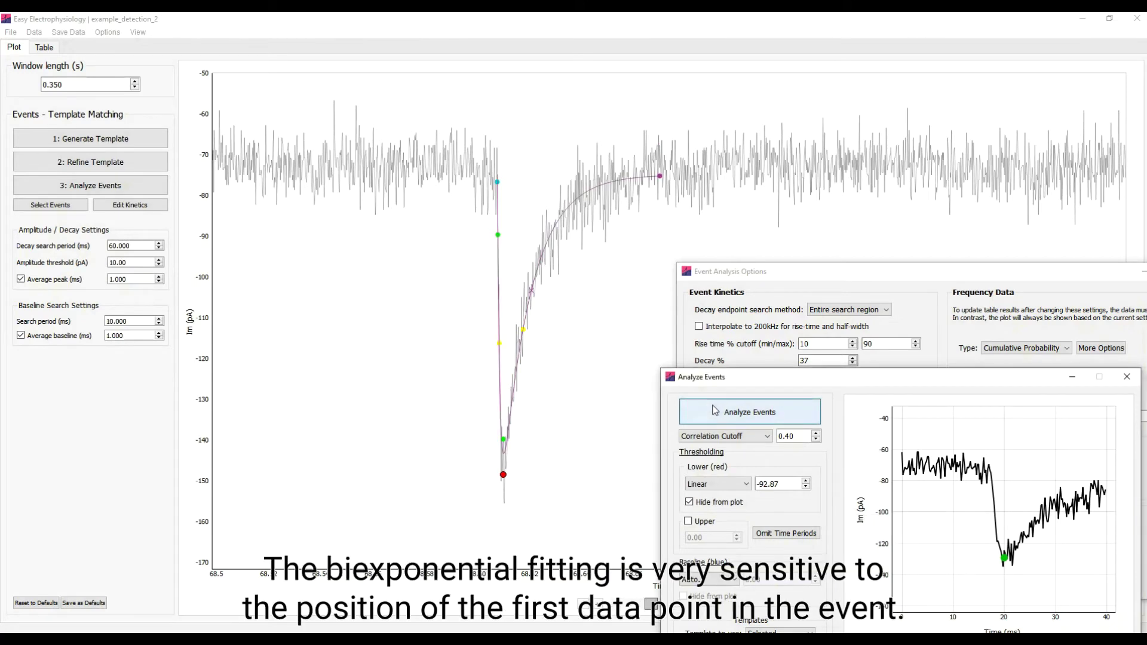
{"action": "left_click", "coordinate": [786, 276]}
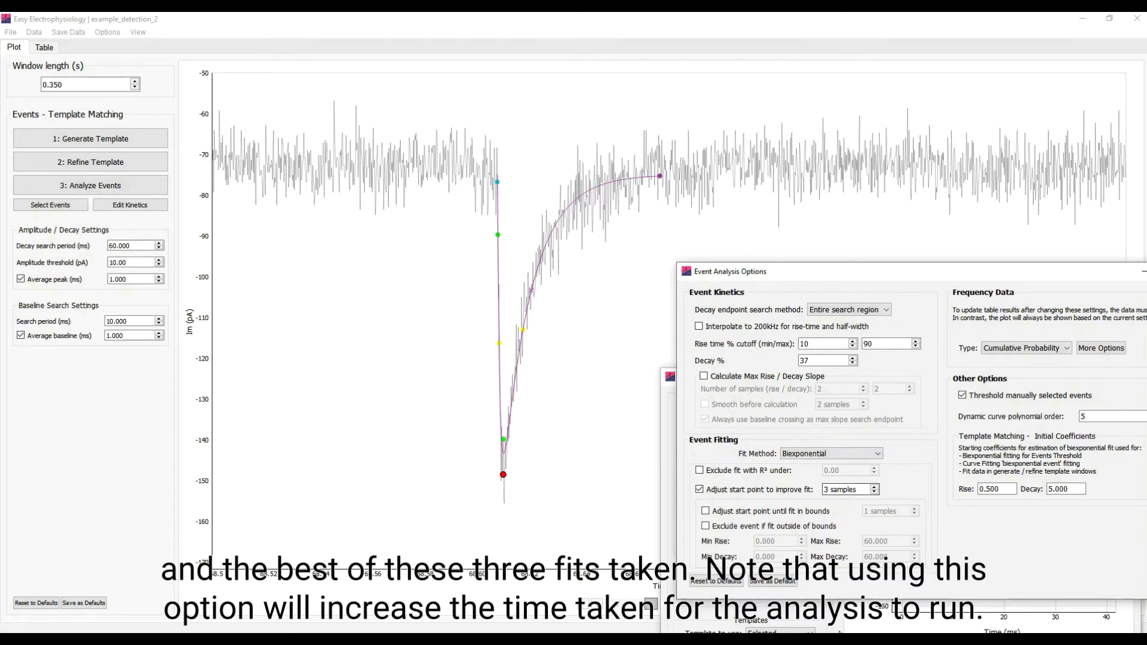
- Disable R² exclusion and start-point fit improvement; enable adjusting start point until fit in bounds
{"action": "left_click", "coordinate": [770, 472]}
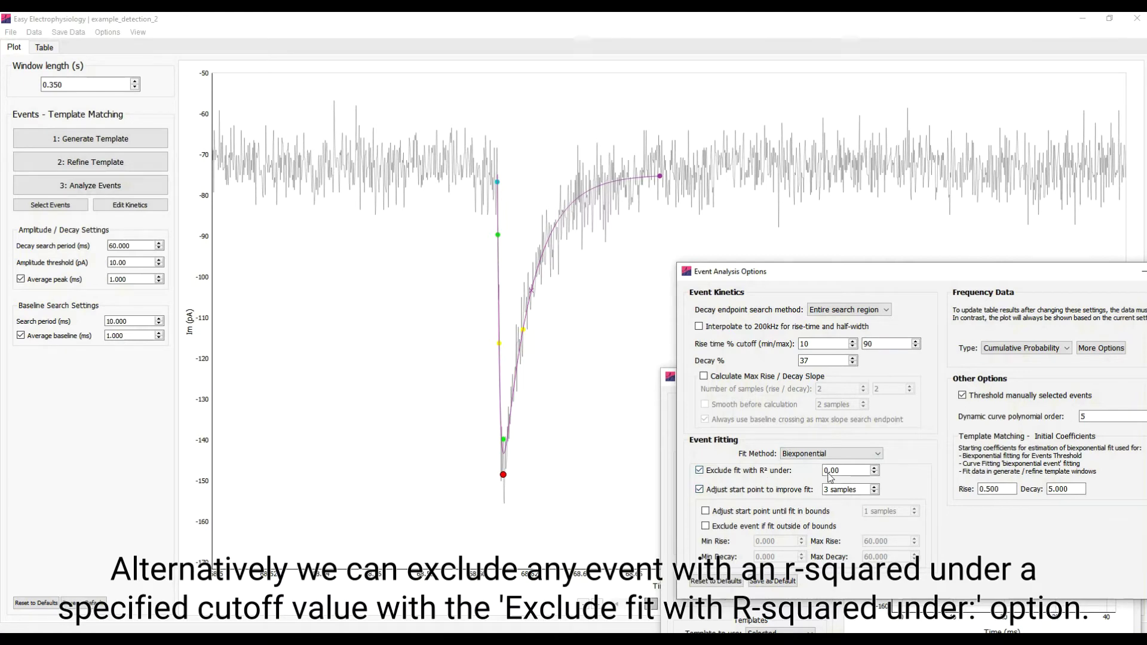
{"action": "left_click", "coordinate": [774, 471]}
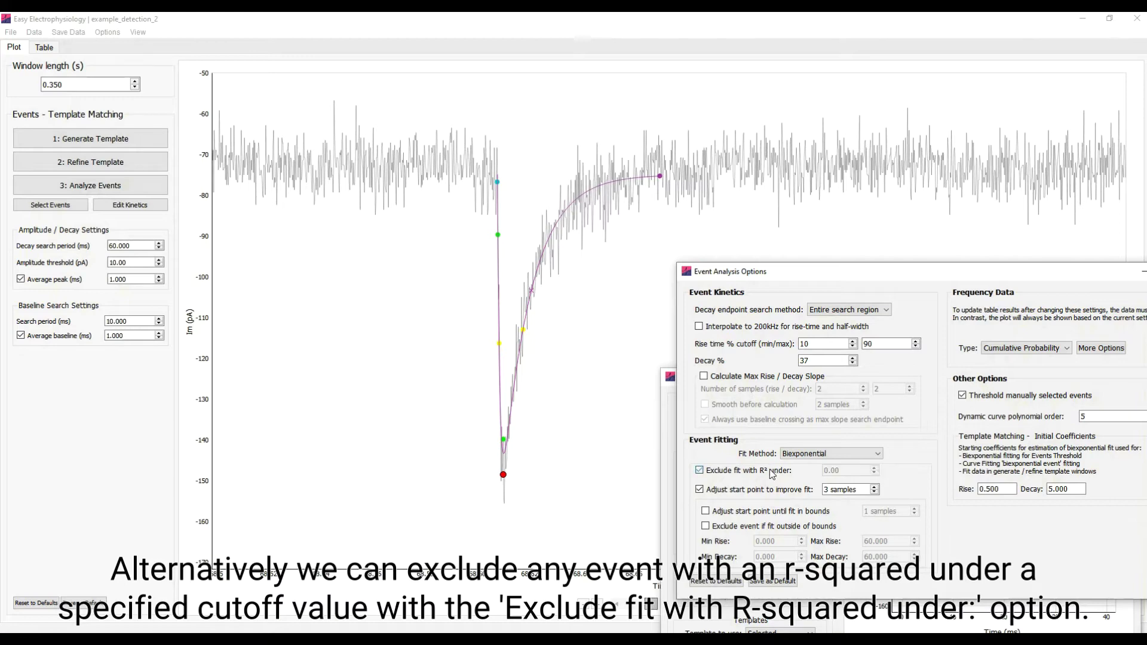
{"action": "left_click", "coordinate": [771, 491]}
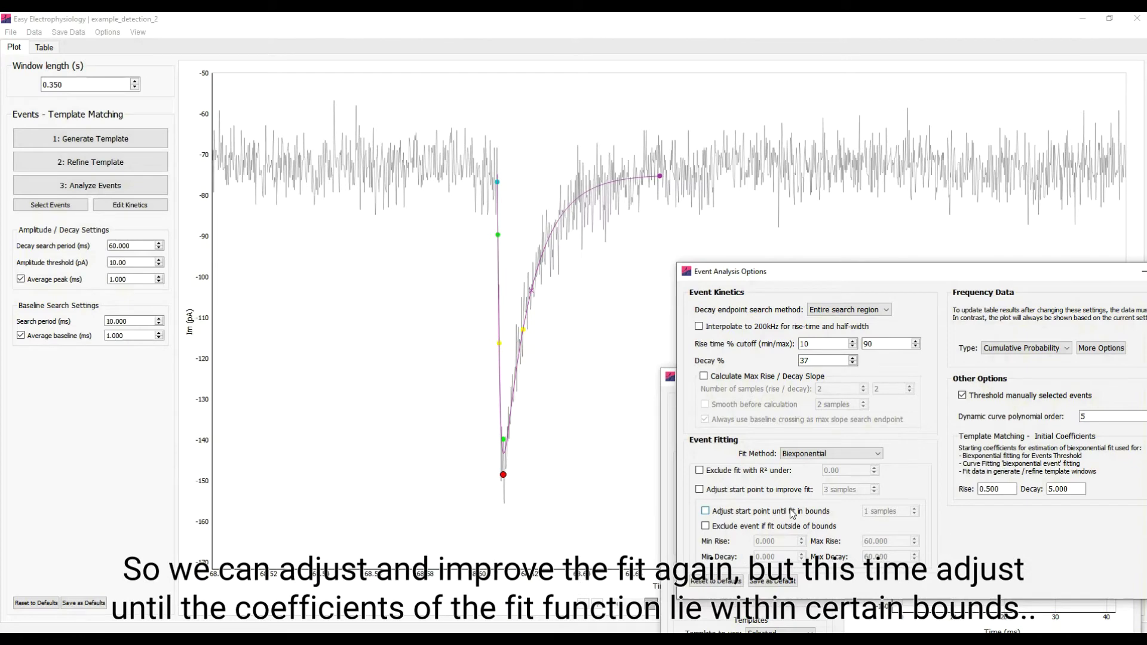
{"action": "left_click", "coordinate": [793, 512]}
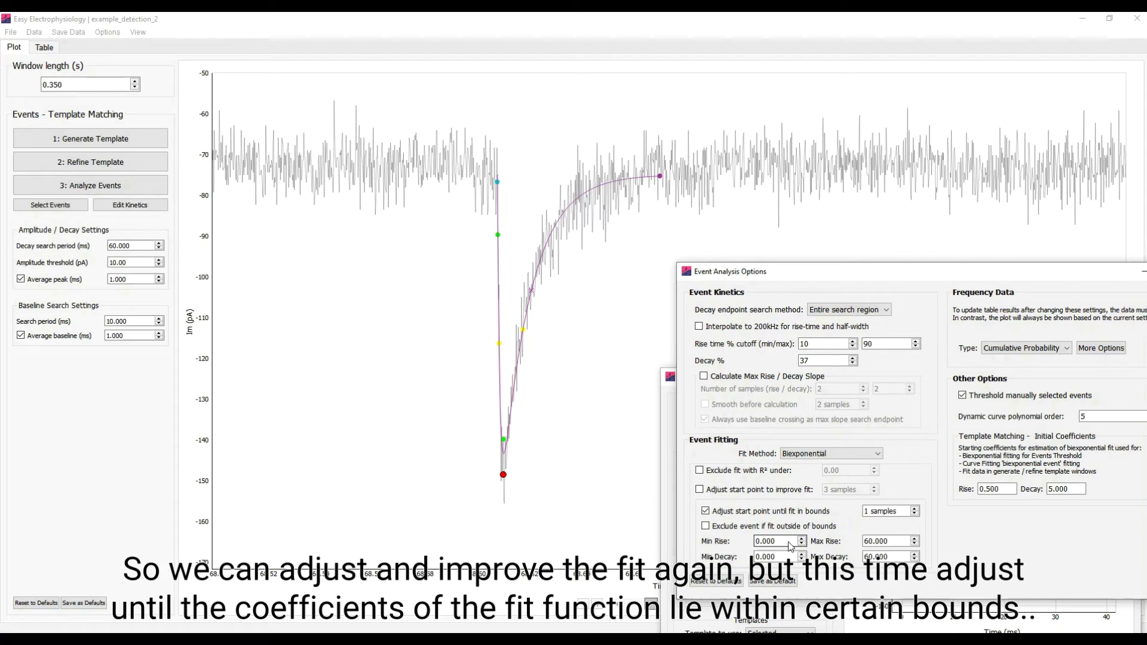
- Set the Max Rise and Max Decay bounds to 1 and re-analyse events
{"action": "left_click_drag", "start_coordinate": [902, 544], "coordinate": [858, 545]}
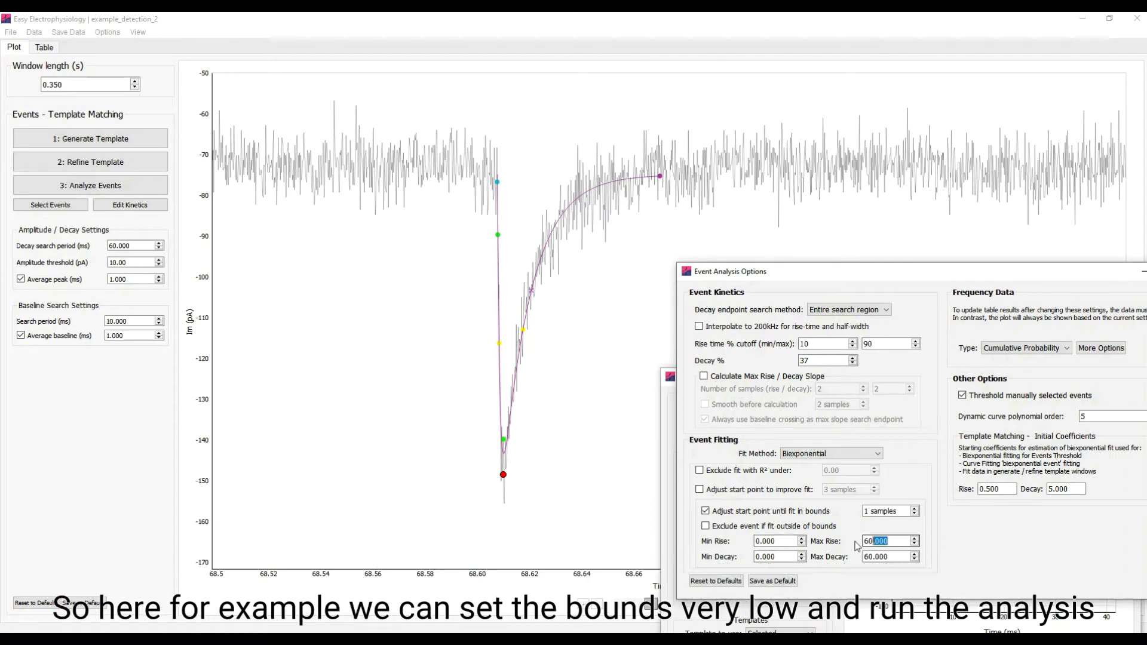
{"action": "type", "text": "1"}
{"action": "key", "text": "Tab"}
{"action": "type", "text": "1"}
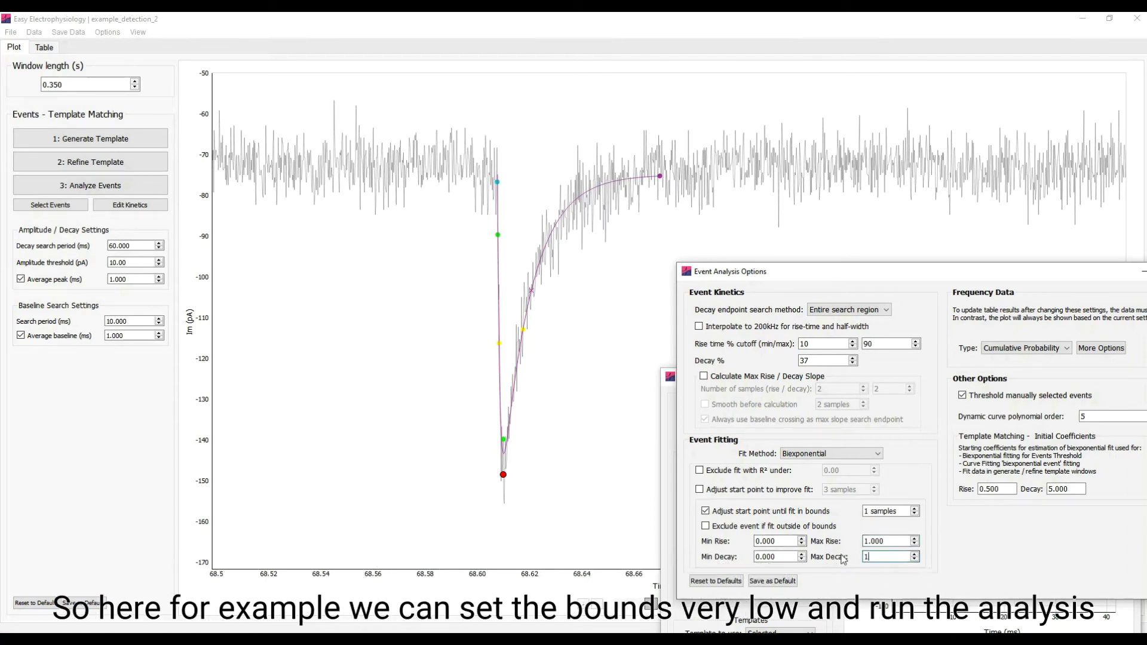
{"action": "key", "text": "Tab"}
{"action": "left_click_drag", "start_coordinate": [878, 558], "coordinate": [863, 557]}
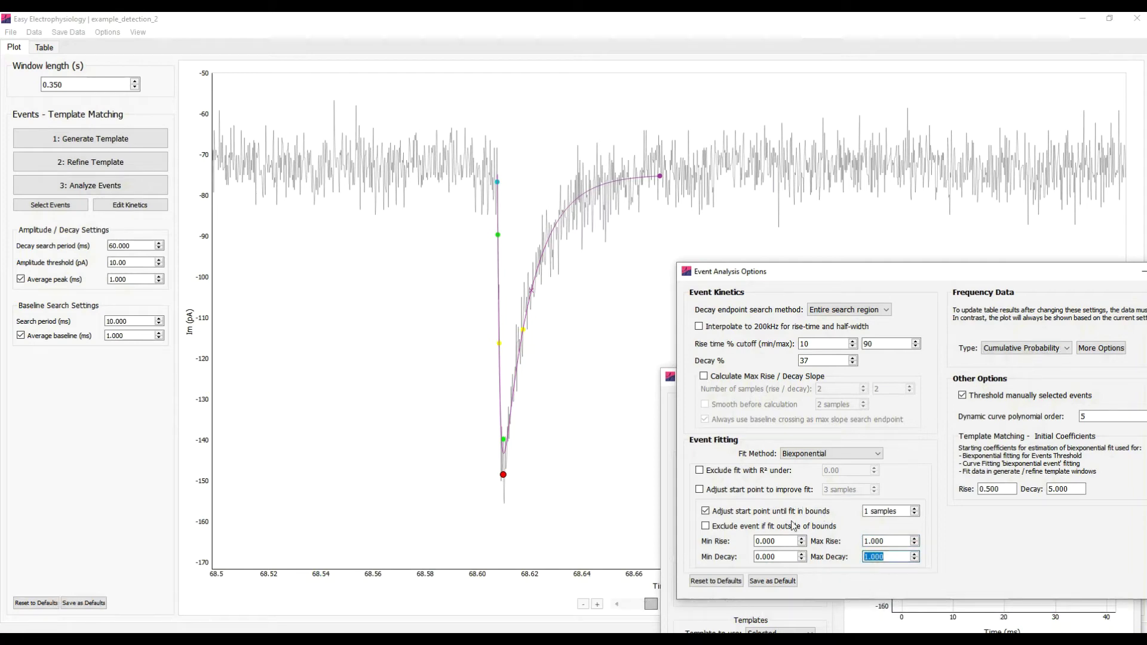
{"action": "left_click", "coordinate": [771, 622]}
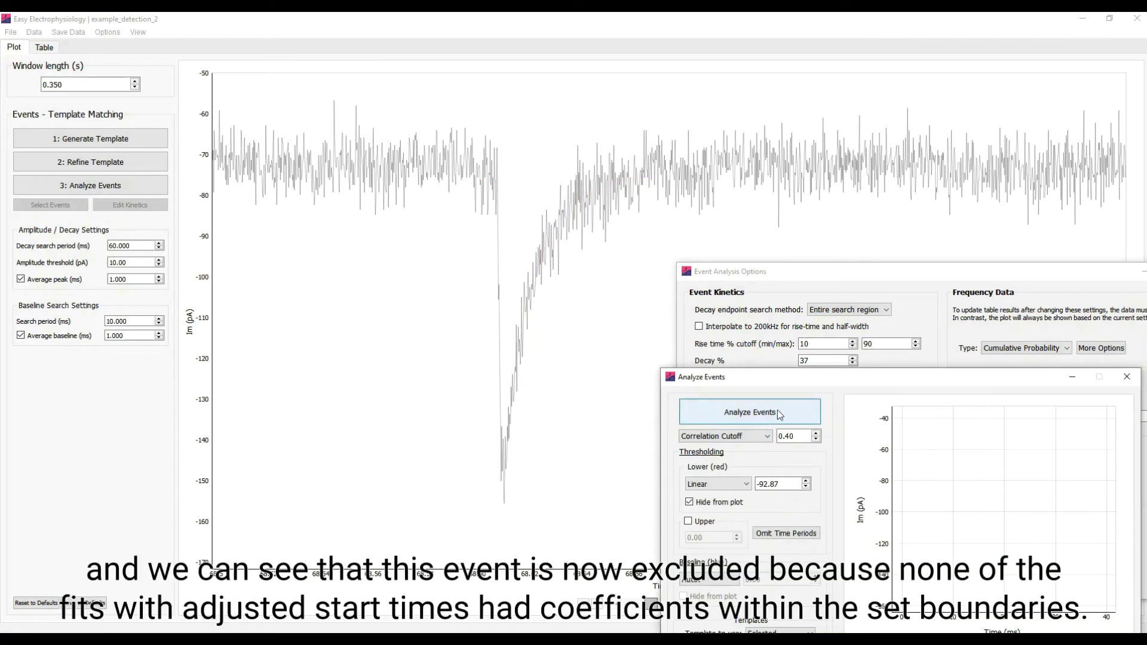
- Enter 51 in an event analysis option field and reopen the fit methods list
{"action": "left_click", "coordinate": [903, 323]}
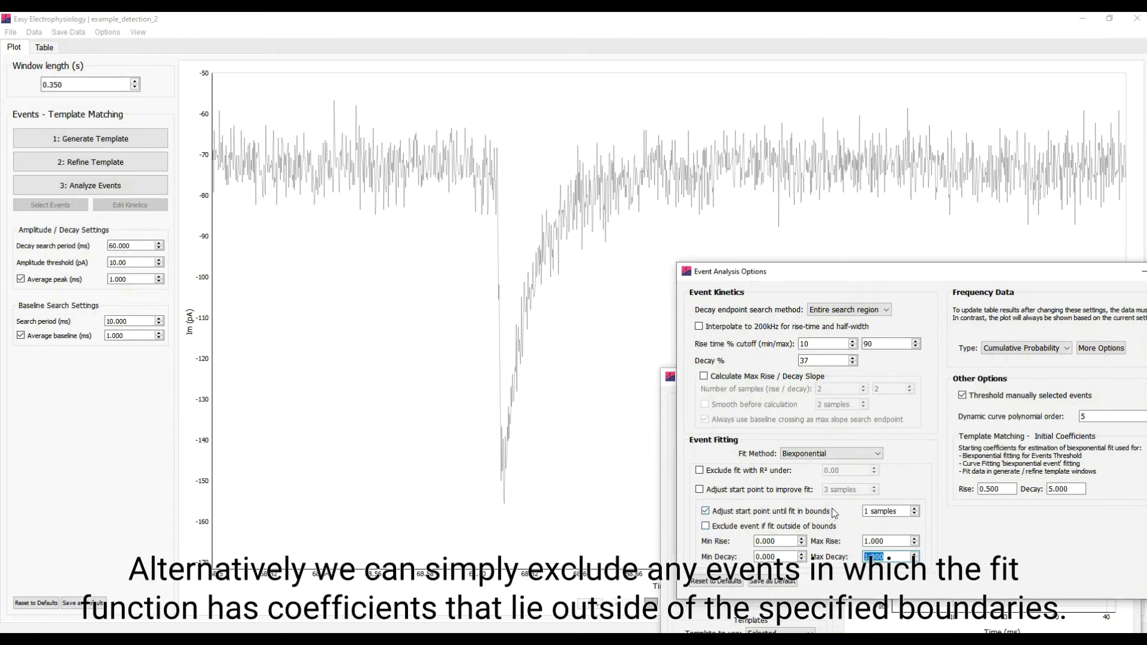
{"action": "type", "text": "51"}
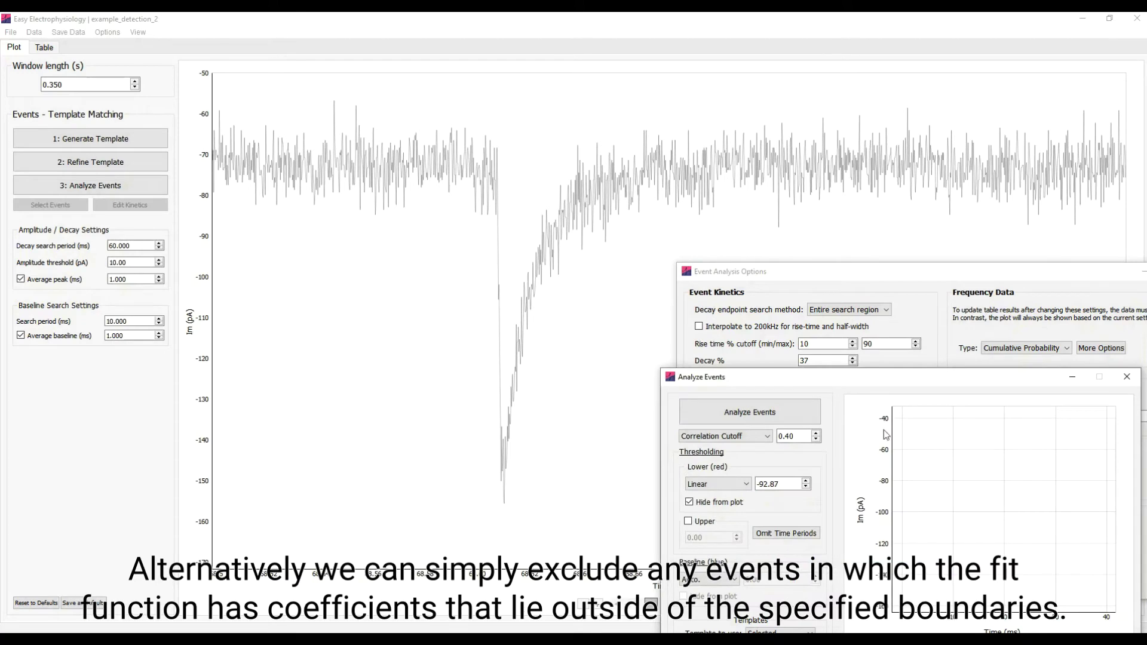
{"action": "left_click", "coordinate": [890, 348]}
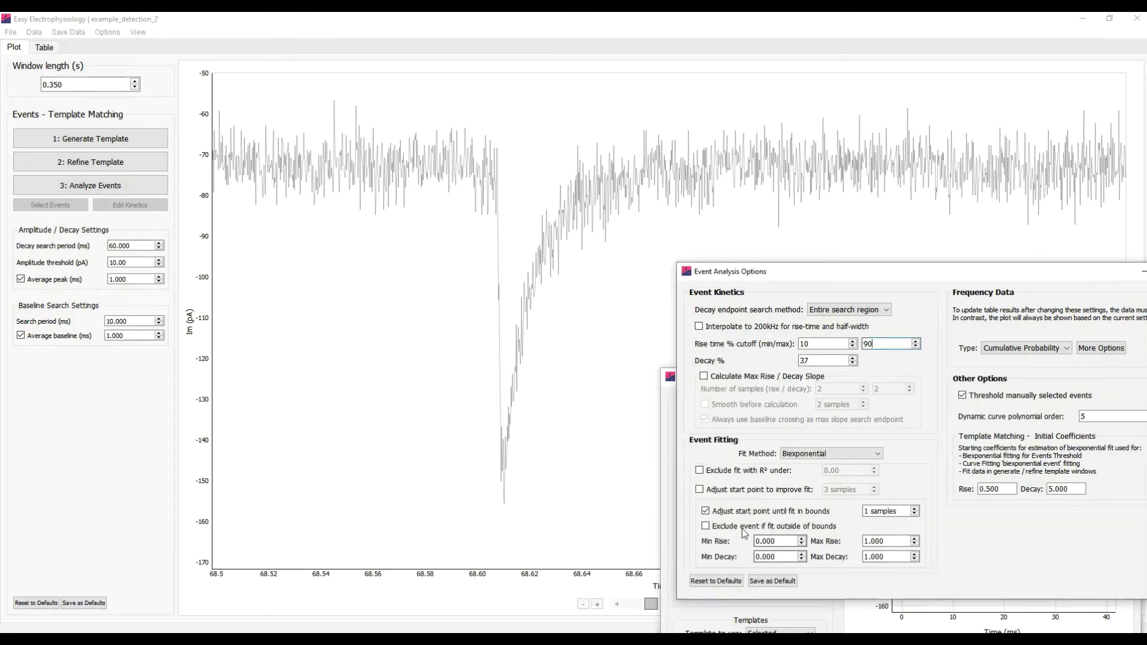
{"action": "left_click", "coordinate": [820, 454]}
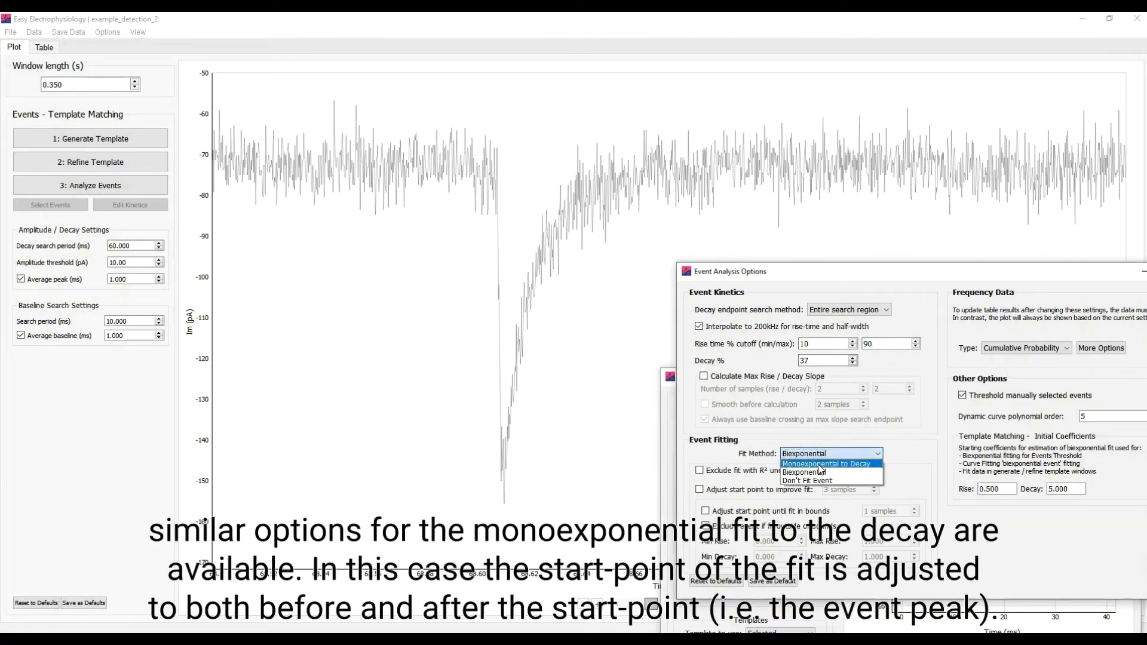
- Switch the fit method to Monoexponential to Decay, re-analyse events, and disable 200kHz interpolation
{"action": "left_click", "coordinate": [819, 465]}
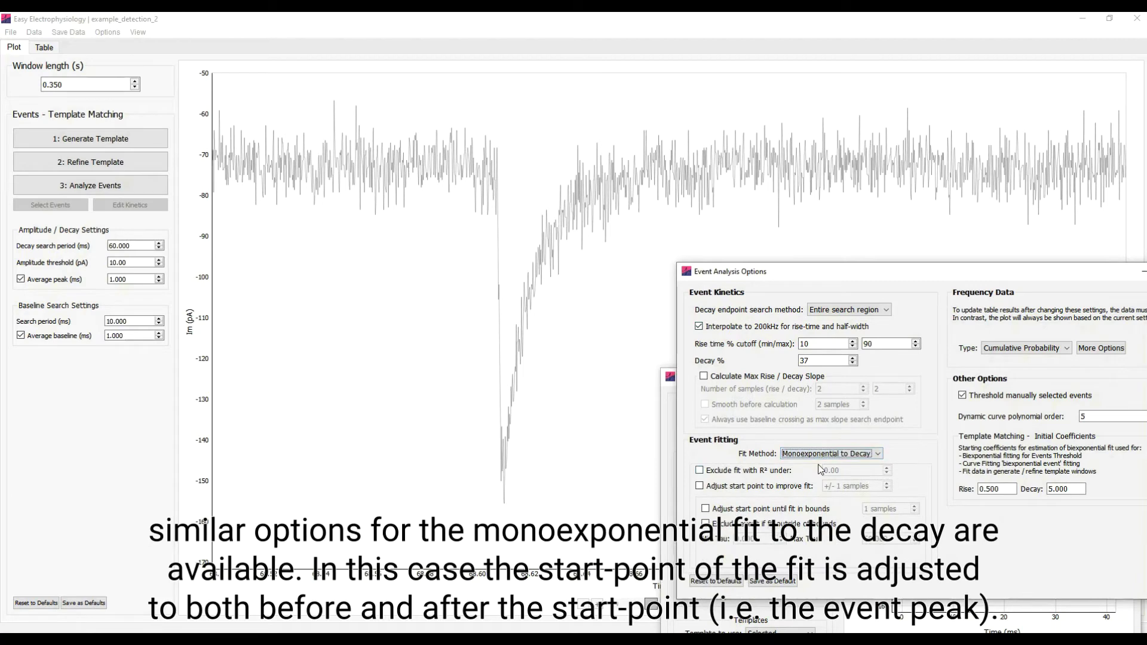
{"action": "left_click", "coordinate": [871, 629]}
{"action": "left_click", "coordinate": [783, 414]}
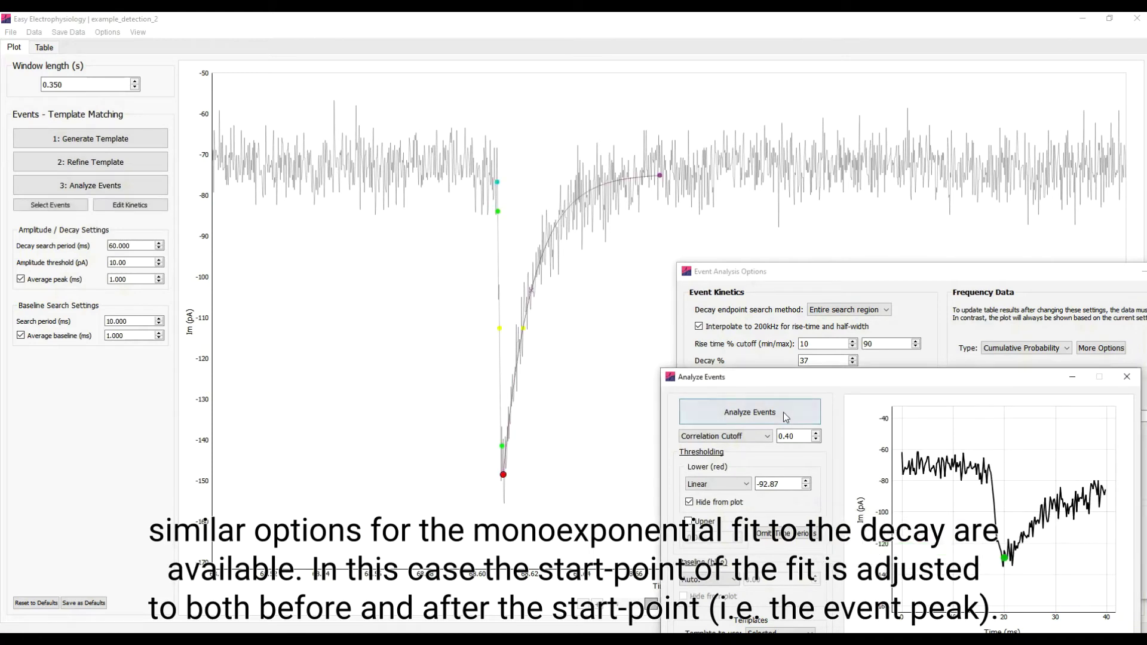
{"action": "left_click", "coordinate": [782, 326]}
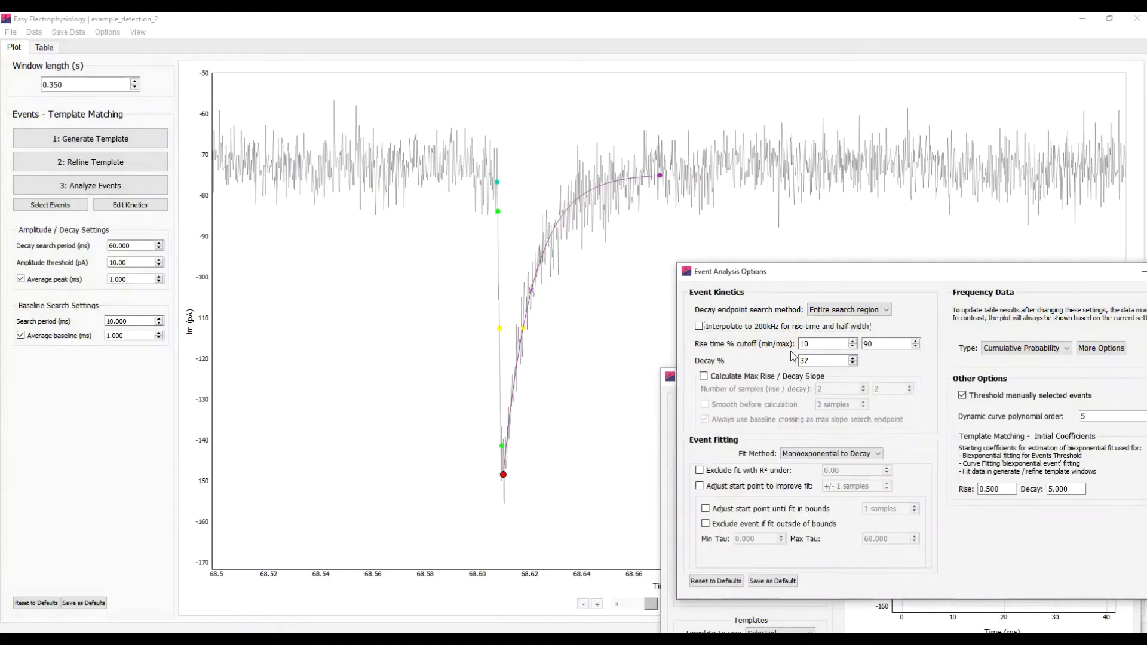
{"action": "left_click", "coordinate": [163, 209]}
- In Edit Kinetics, nudge the baseline point earlier and move the decay end point out, then back near its original
{"action": "left_click", "coordinate": [162, 209]}
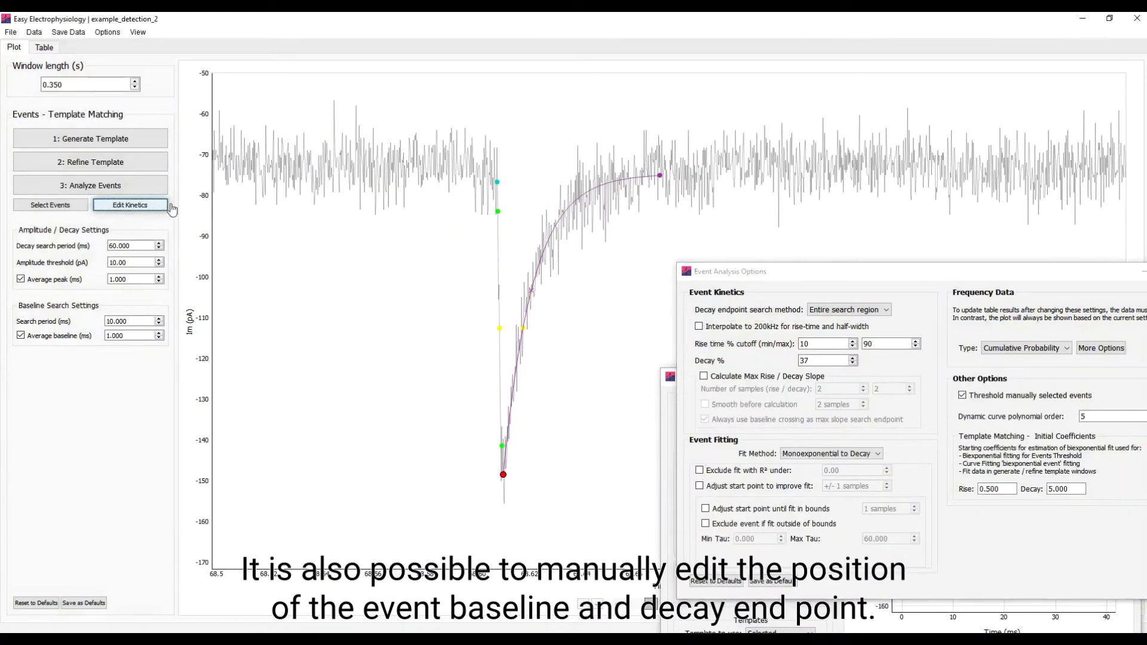
{"action": "mouse_move", "coordinate": [499, 188]}
{"action": "left_mouse_down"}
{"action": "mouse_move", "coordinate": [480, 181]}
{"action": "mouse_move", "coordinate": [499, 188]}
{"action": "left_mouse_up"}
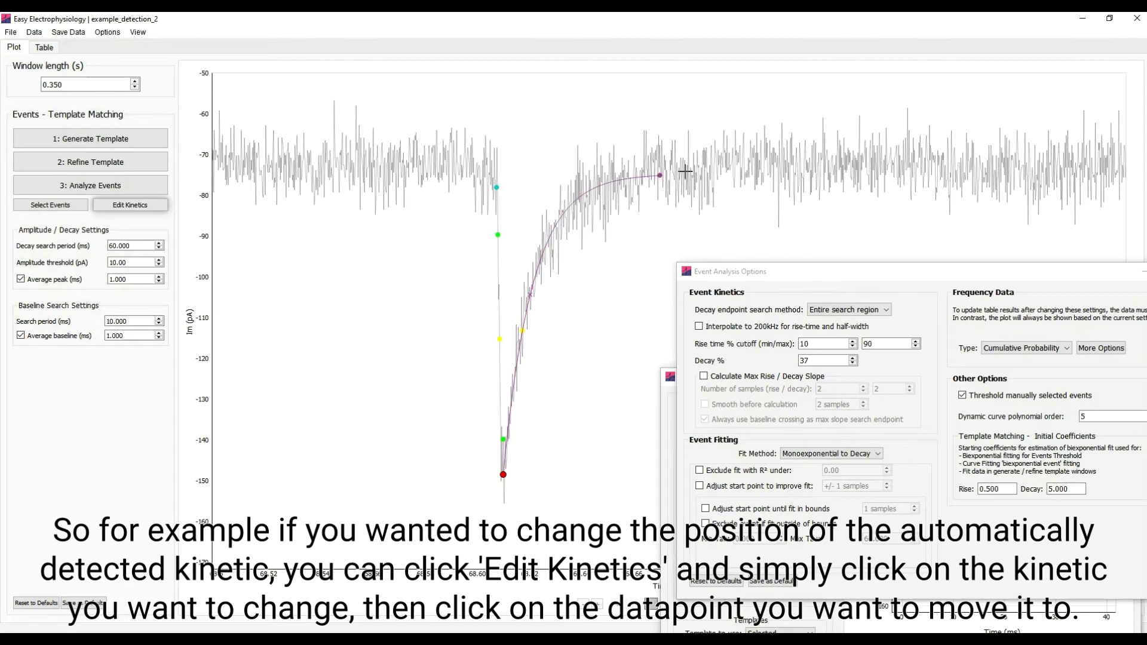
{"action": "left_click", "coordinate": [828, 168]}
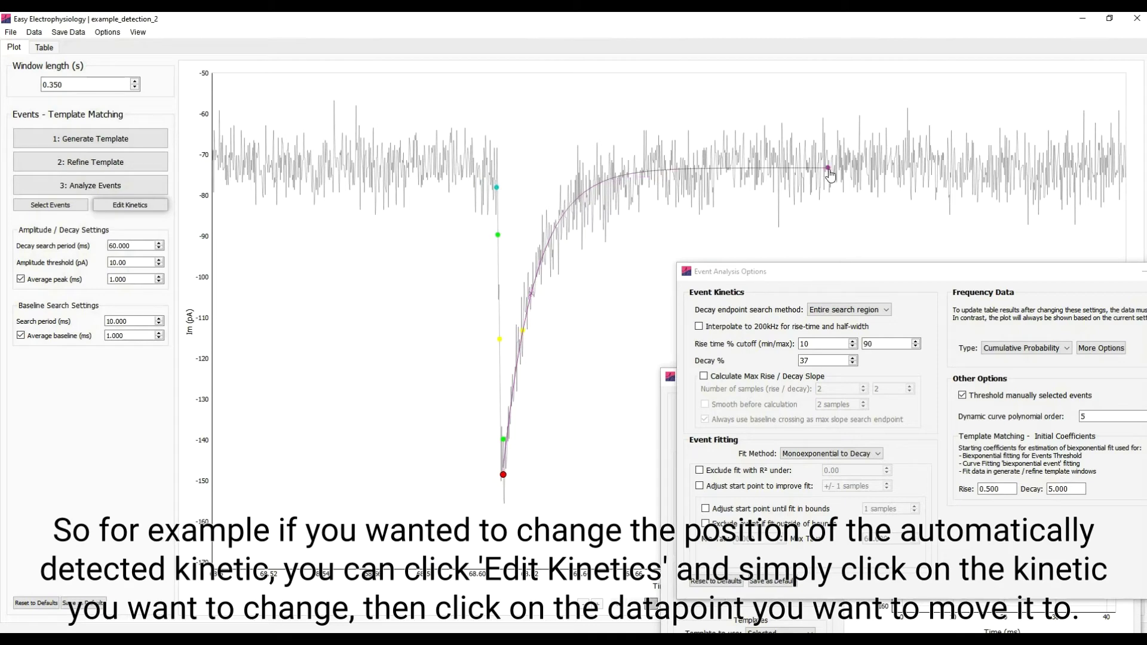
{"action": "left_click", "coordinate": [649, 174]}
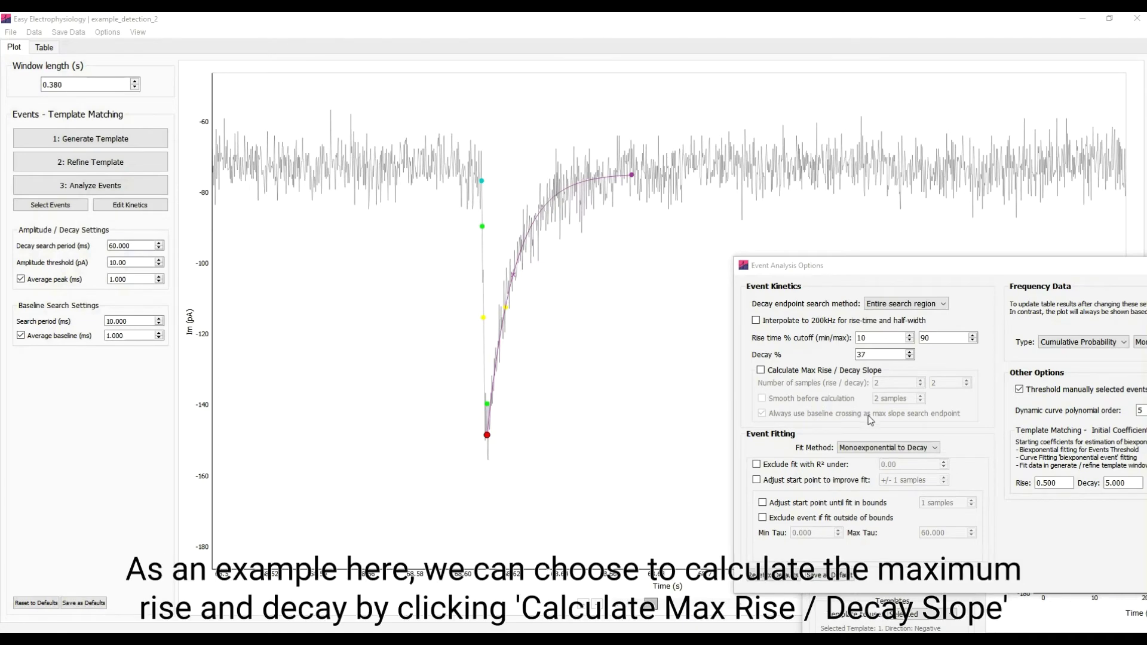
- Turn on Calculate Max Rise / Decay Slope using 4 rise samples and 10 decay samples
{"action": "left_click", "coordinate": [825, 373]}
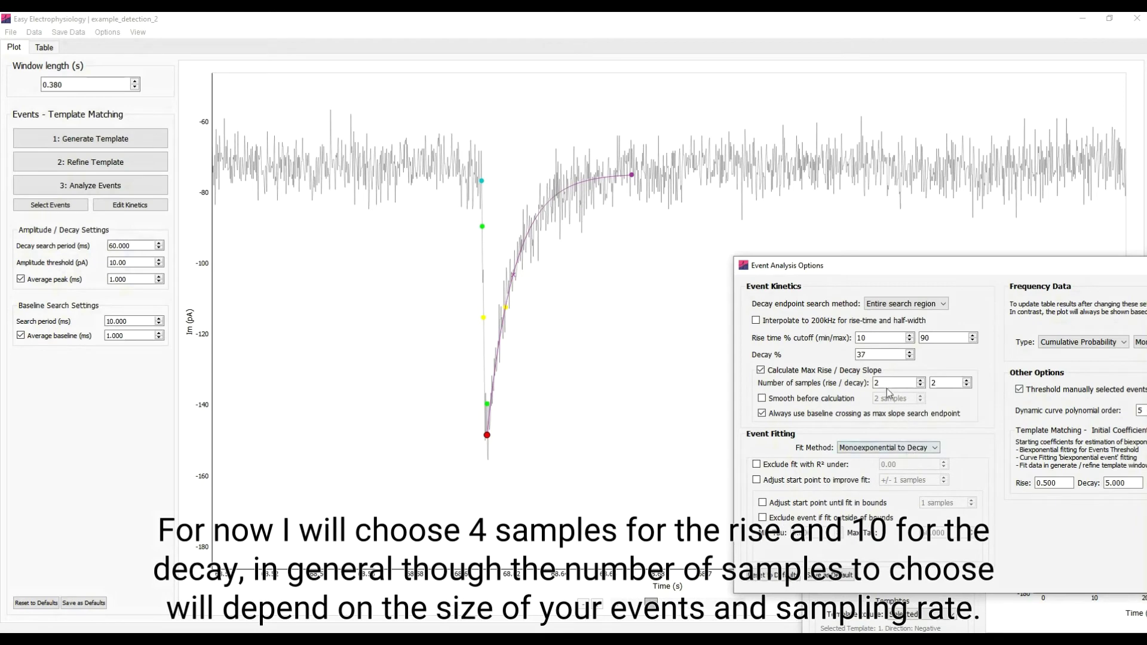
{"action": "left_click_drag", "start_coordinate": [887, 383], "coordinate": [866, 387]}
{"action": "type", "text": "4"}
{"action": "left_click_drag", "start_coordinate": [955, 383], "coordinate": [934, 387]}
{"action": "type", "text": "10"}
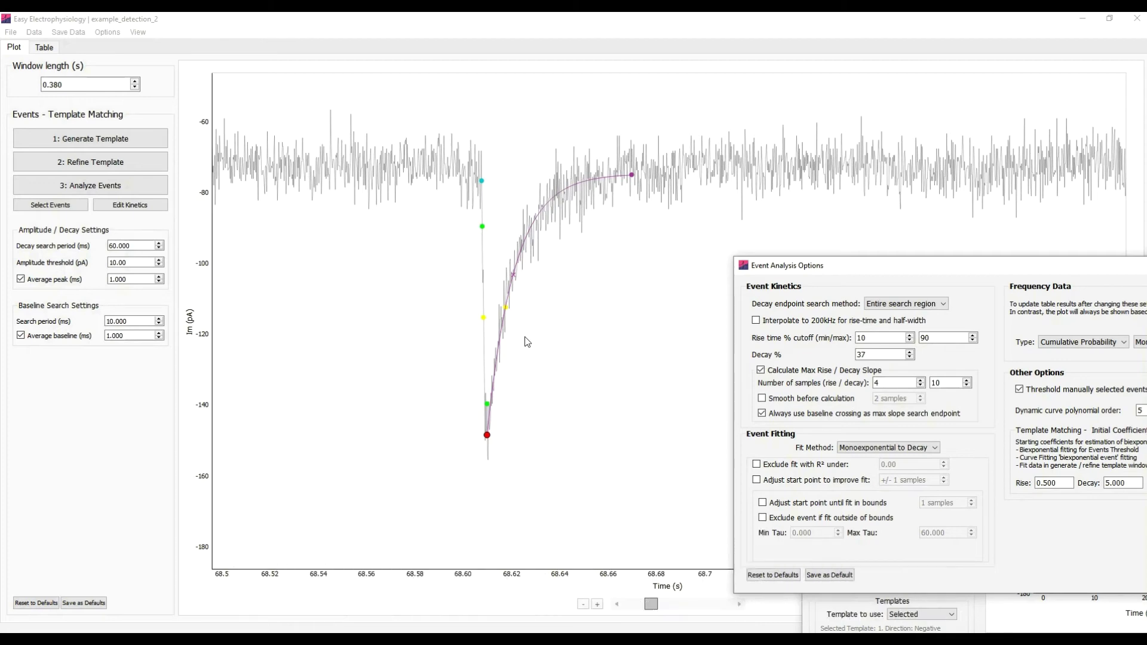
{"action": "left_click", "coordinate": [995, 611]}
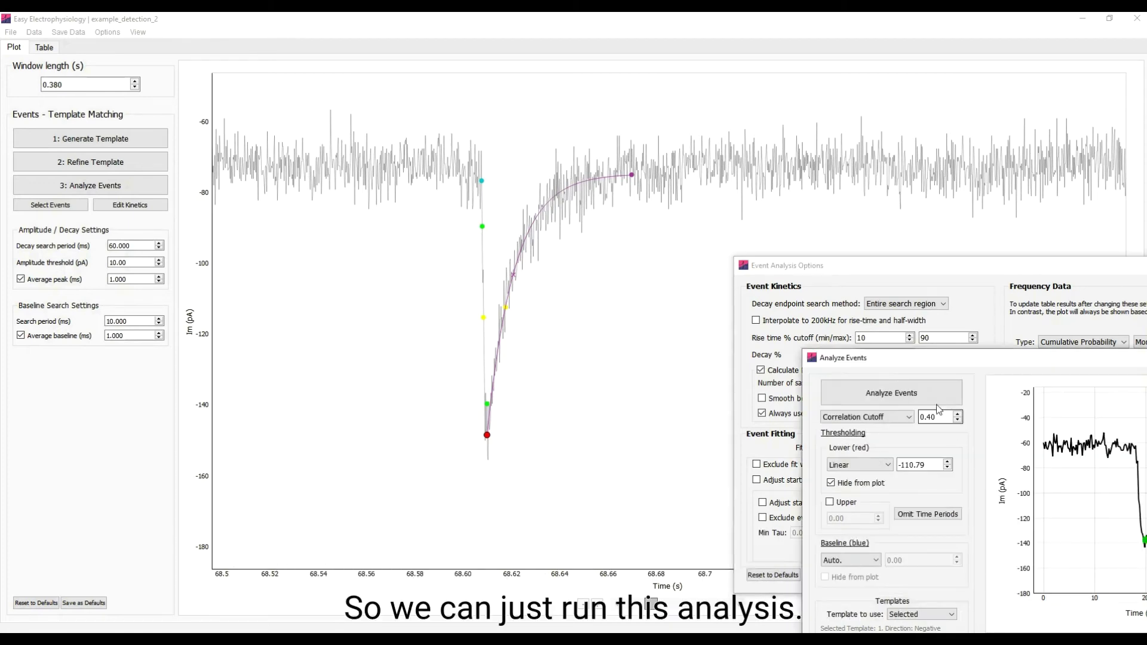
- Re-run Analyze Events so all 155 events get max rise and decay slopes
{"action": "left_click", "coordinate": [932, 397]}
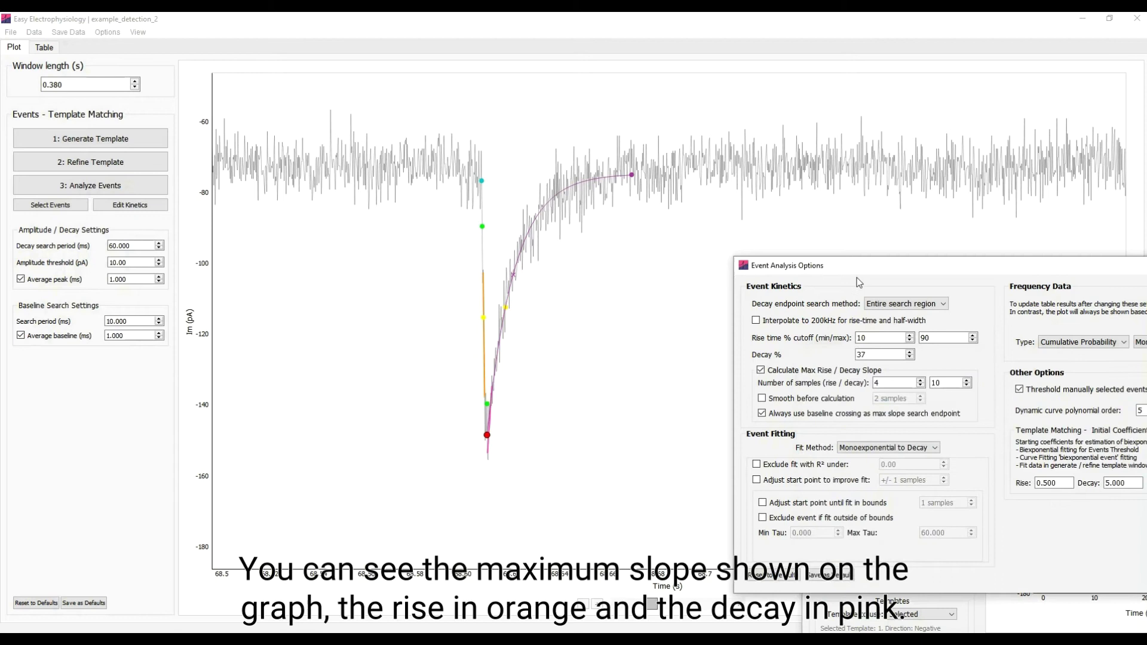
{"action": "left_click", "coordinate": [777, 389]}
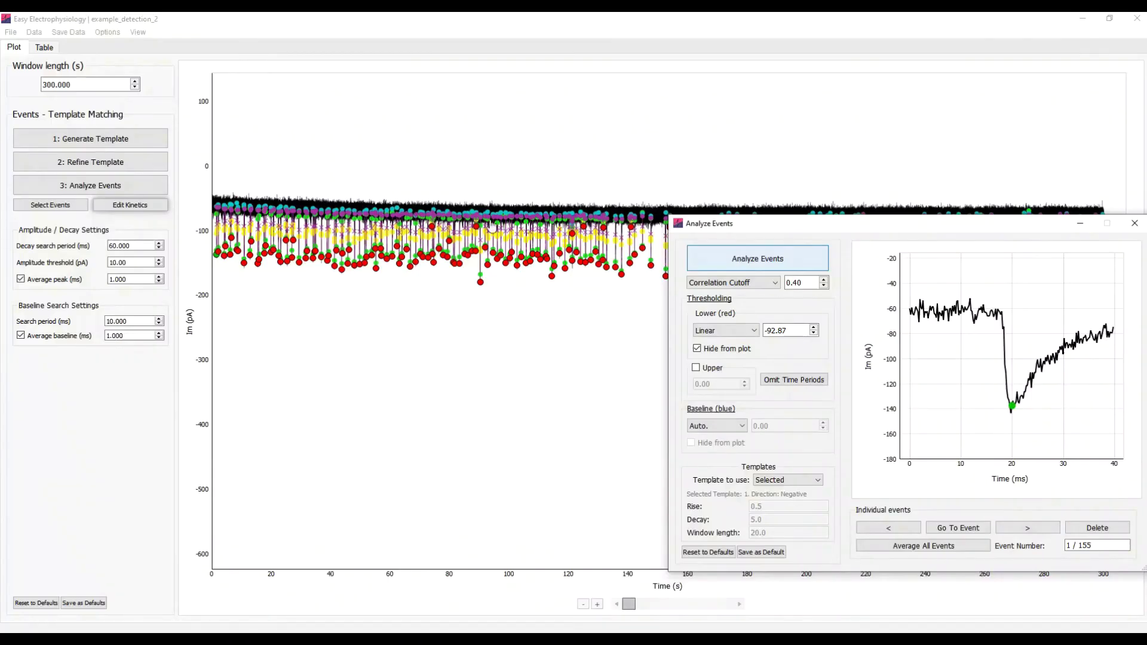
- Select the results table from the Event Num. header through row 12 and copy the selected cells
{"action": "left_click", "coordinate": [41, 49]}
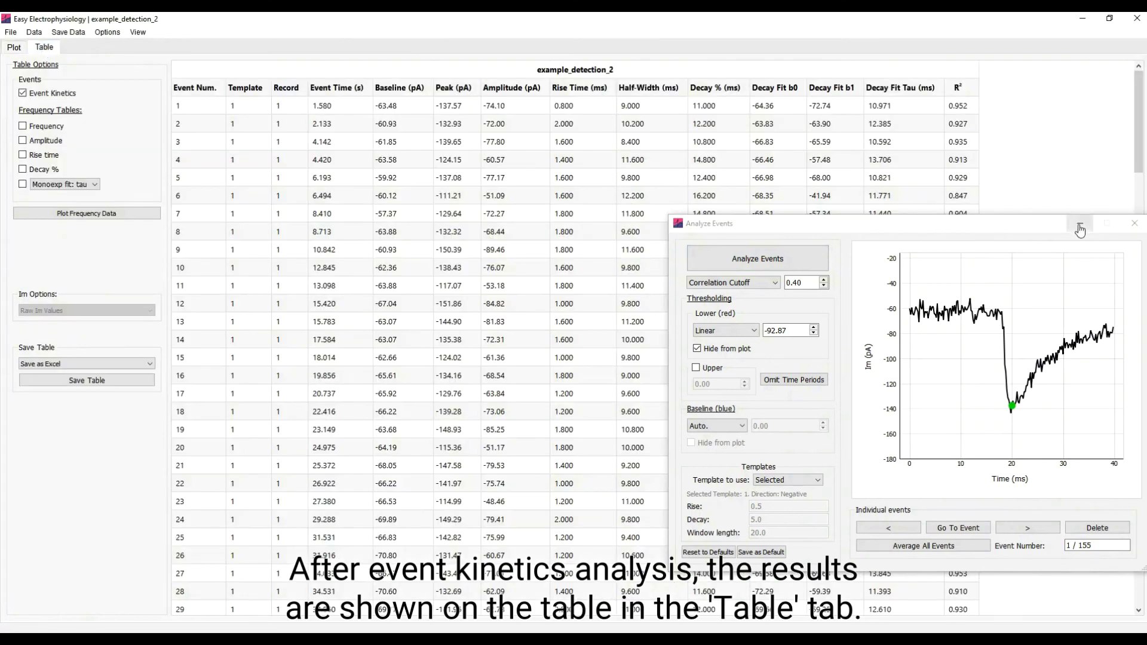
{"action": "left_click", "coordinate": [1081, 223]}
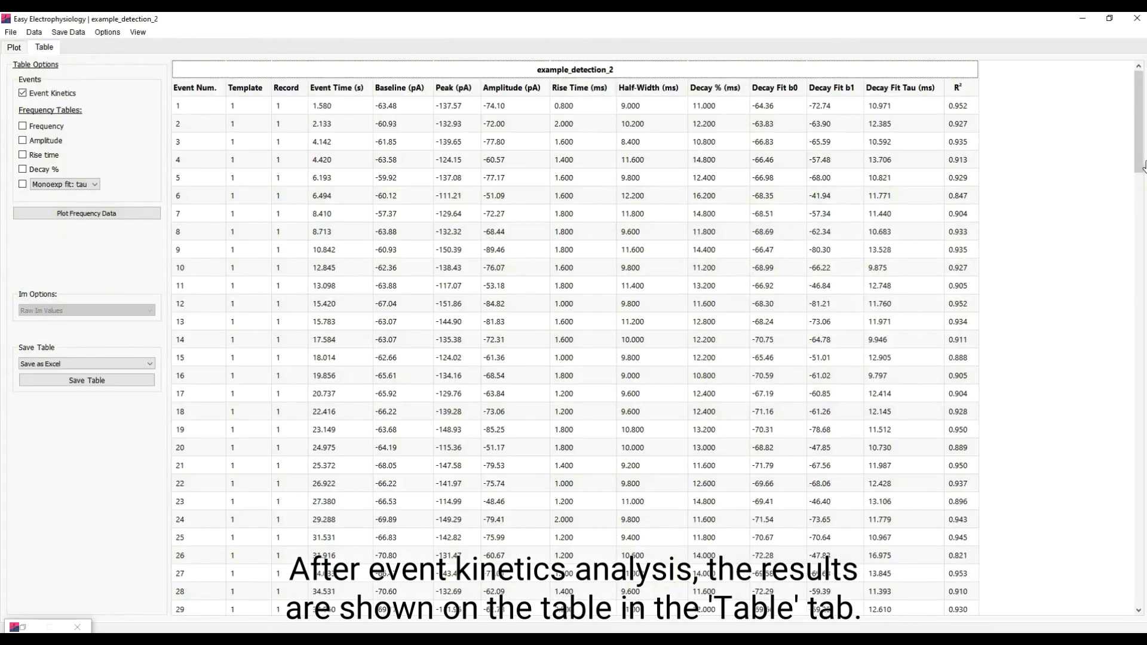
{"action": "left_click", "coordinate": [121, 367]}
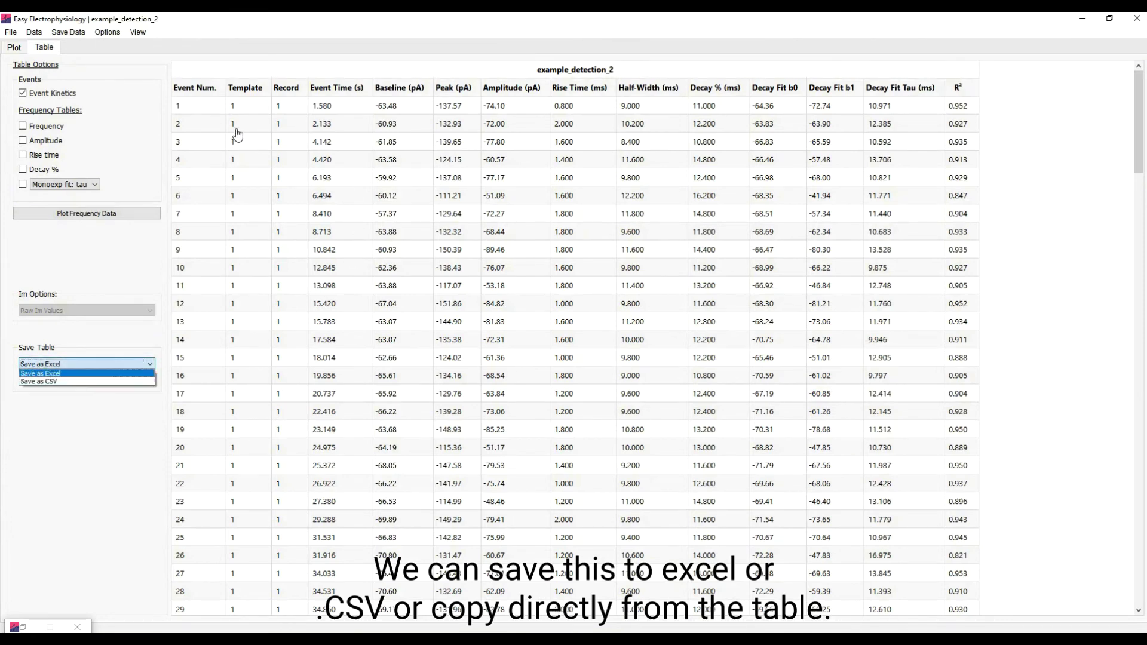
{"action": "left_click_drag", "start_coordinate": [197, 91], "coordinate": [980, 304]}
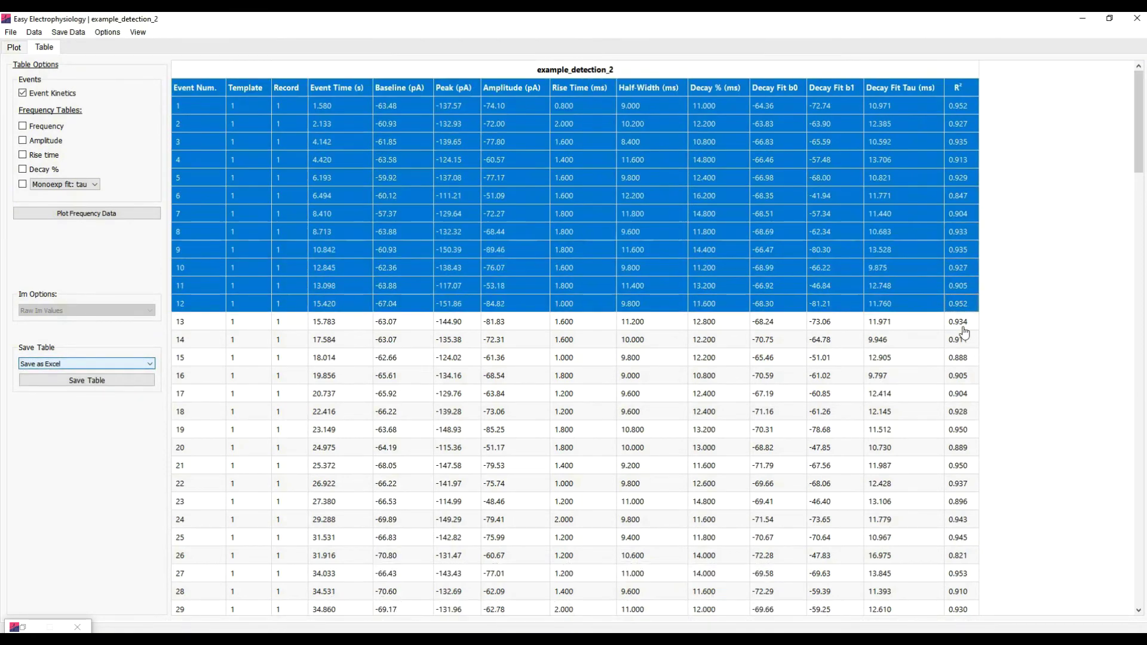
{"action": "right_click", "coordinate": [959, 303]}
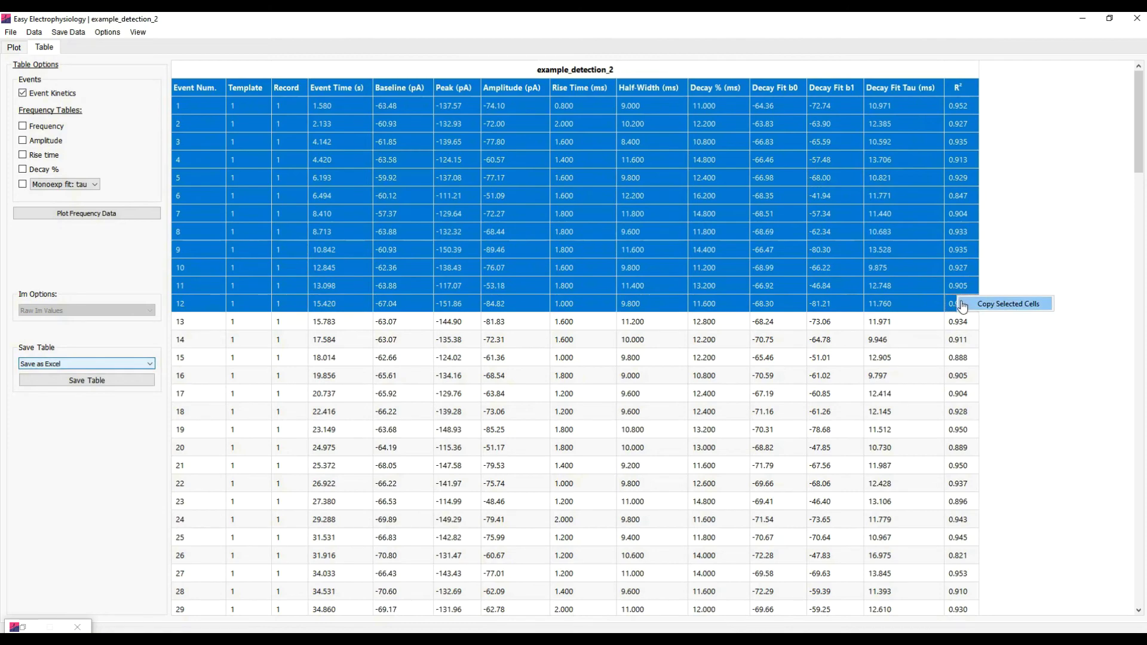
{"action": "left_click", "coordinate": [1026, 245]}
- Scroll the results table, then start averaging all detected events
{"action": "left_click_drag", "start_coordinate": [1134, 159], "coordinate": [1119, 103]}
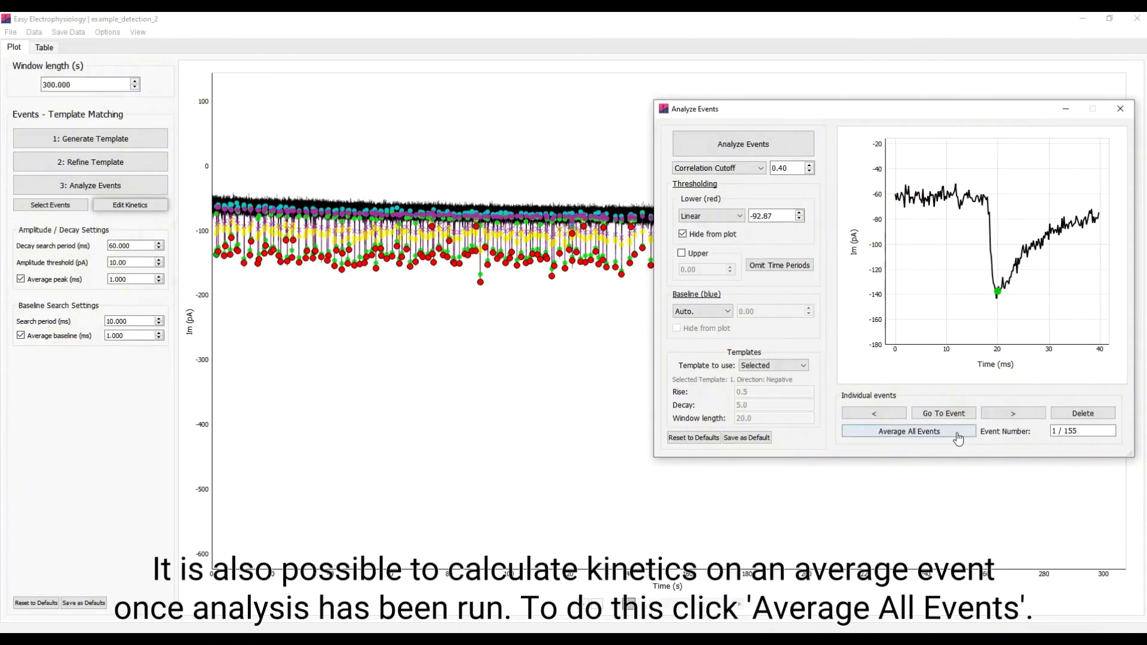
{"action": "left_click", "coordinate": [957, 438]}
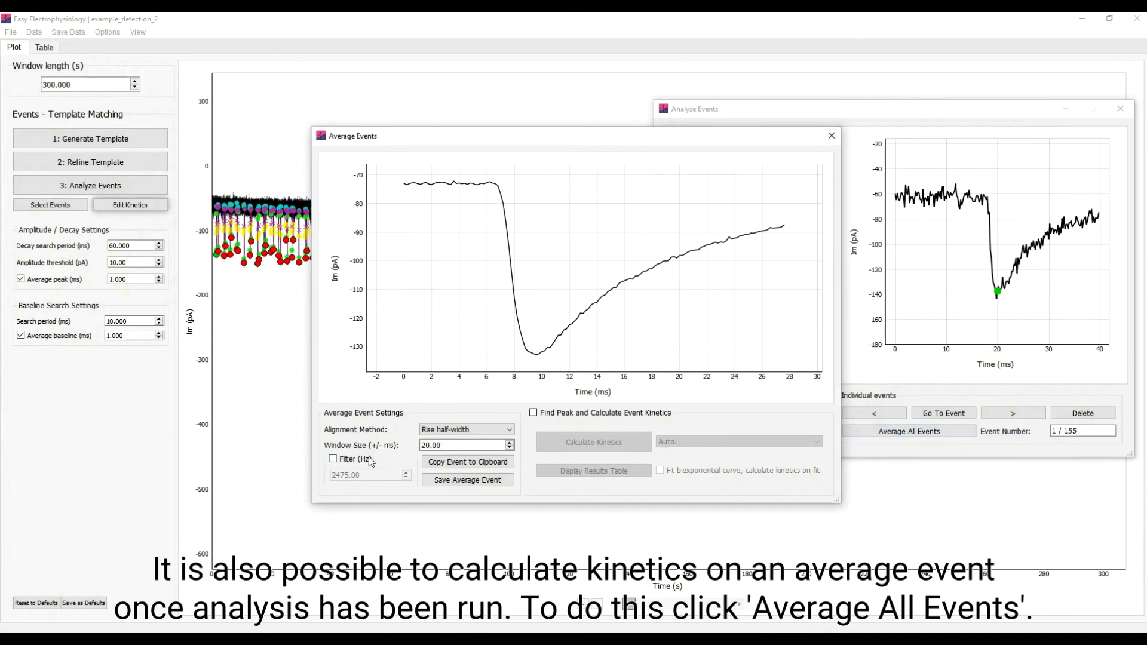
- Align the averaged events by rise half-width, set window size to 106 ms, and enable peak finding and kinetics
{"action": "left_click", "coordinate": [440, 430]}
{"action": "left_click", "coordinate": [438, 442]}
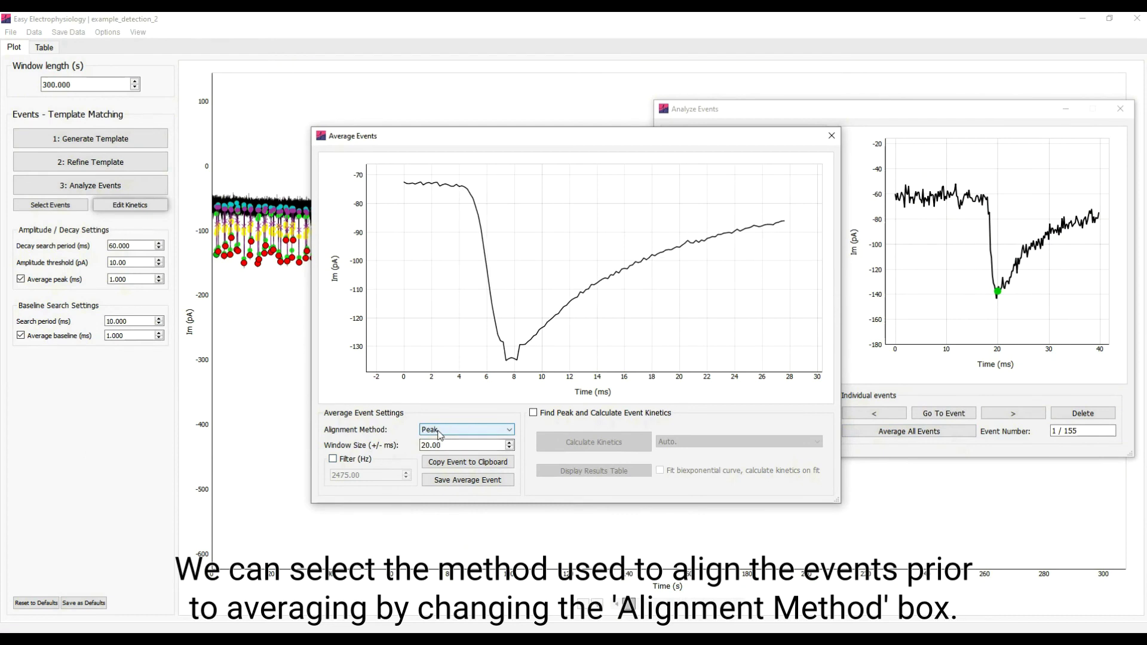
{"action": "scroll", "coordinate": [440, 434], "scroll_direction": "down", "scroll_amount": 1}
{"action": "scroll", "coordinate": [442, 435], "scroll_direction": "up", "scroll_amount": 1}
{"action": "scroll", "coordinate": [445, 433], "scroll_direction": "up", "scroll_amount": 1}
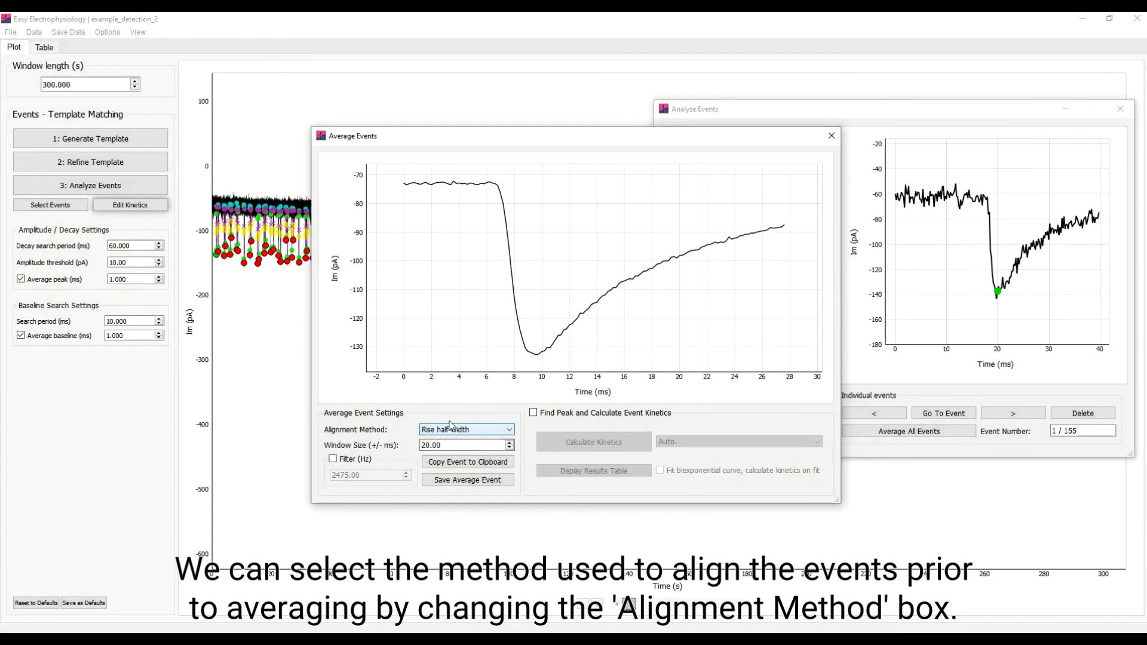
{"action": "scroll", "coordinate": [457, 451], "scroll_direction": "up", "scroll_amount": 16}
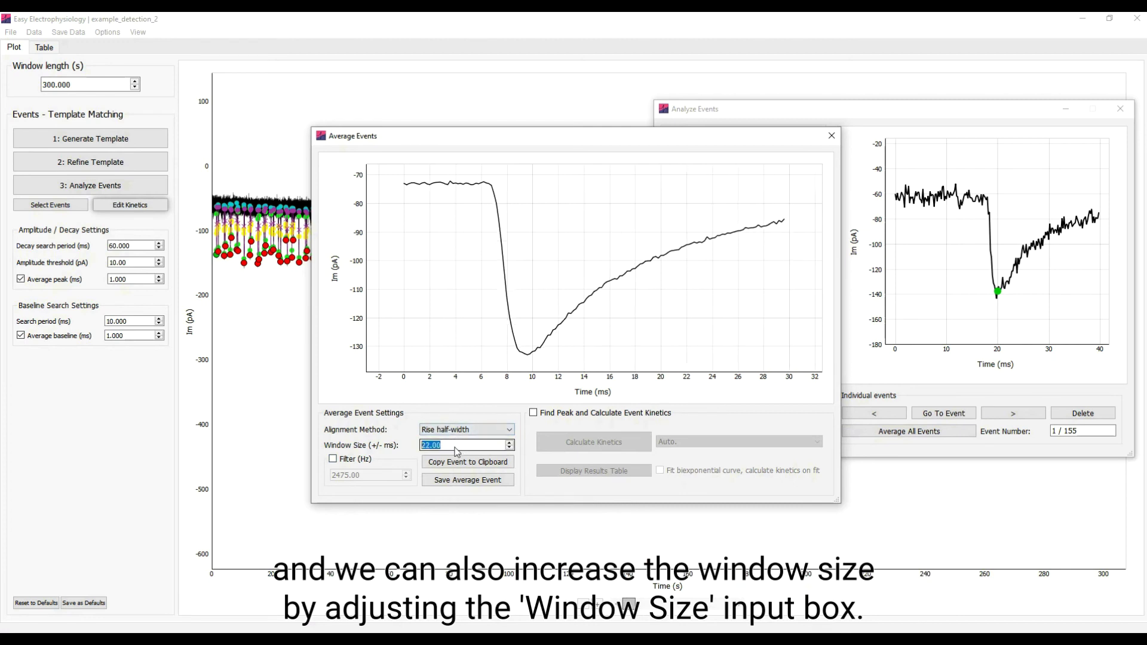
{"action": "scroll", "coordinate": [457, 451], "scroll_direction": "up", "scroll_amount": 16}
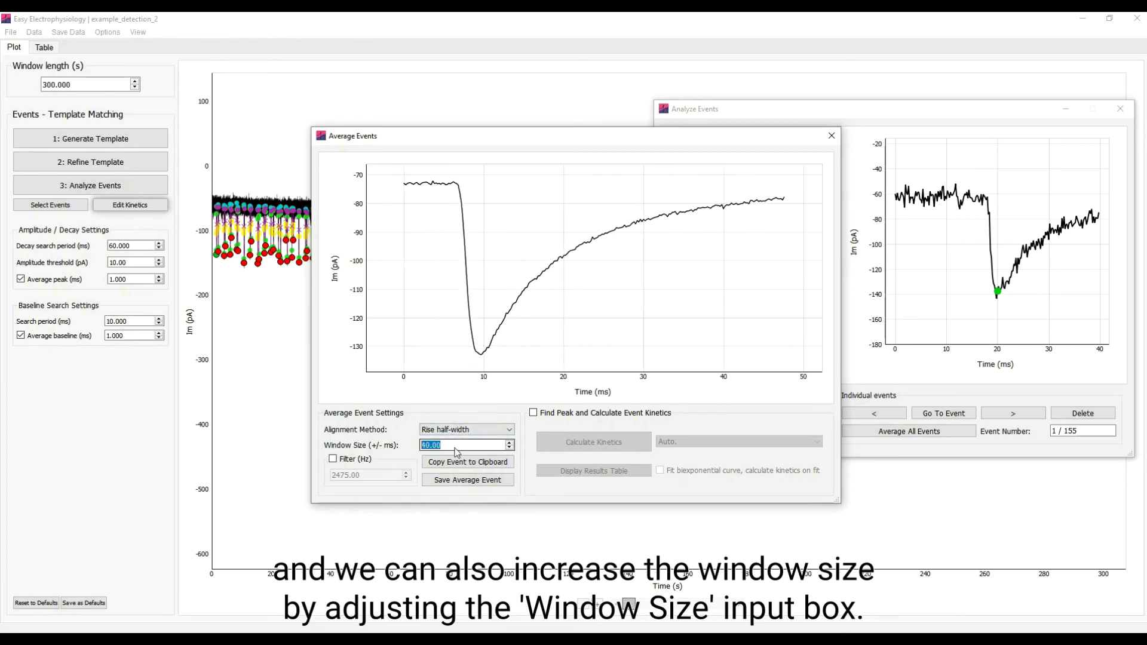
{"action": "scroll", "coordinate": [457, 451], "scroll_direction": "up", "scroll_amount": 20}
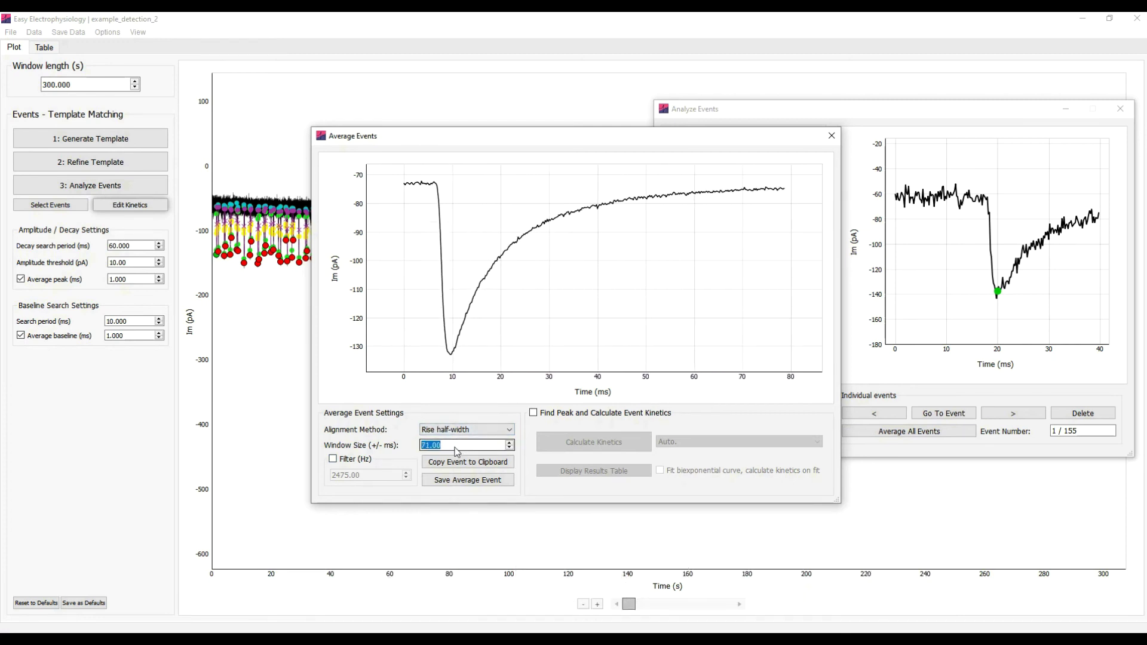
{"action": "scroll", "coordinate": [457, 452], "scroll_direction": "up", "scroll_amount": 15}
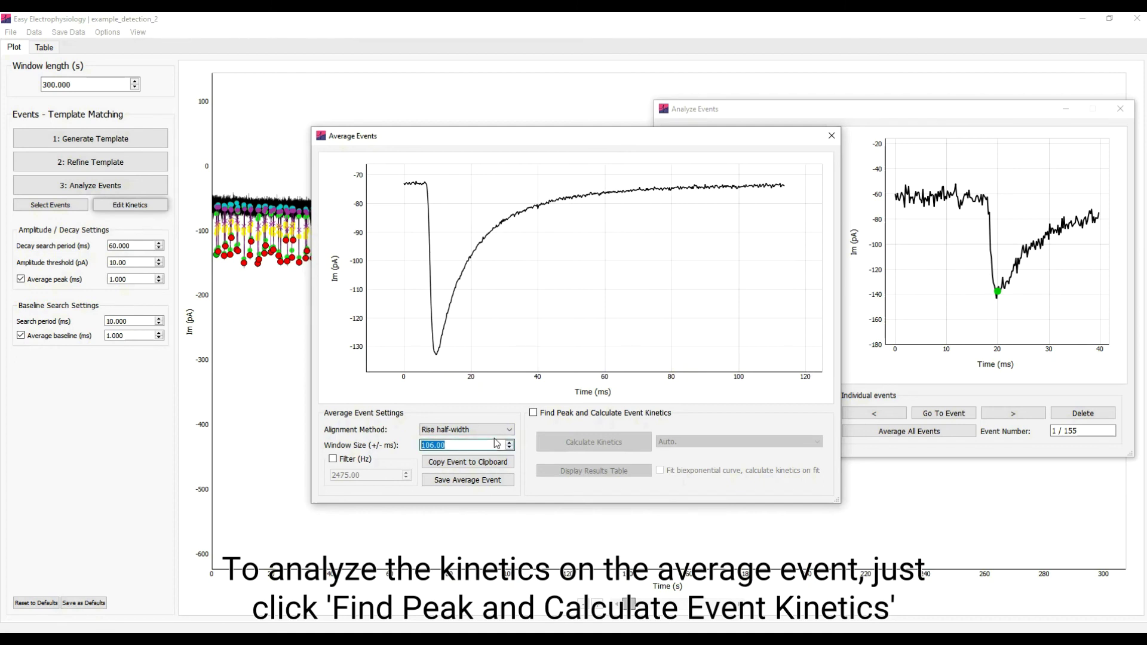
{"action": "left_click", "coordinate": [555, 418]}
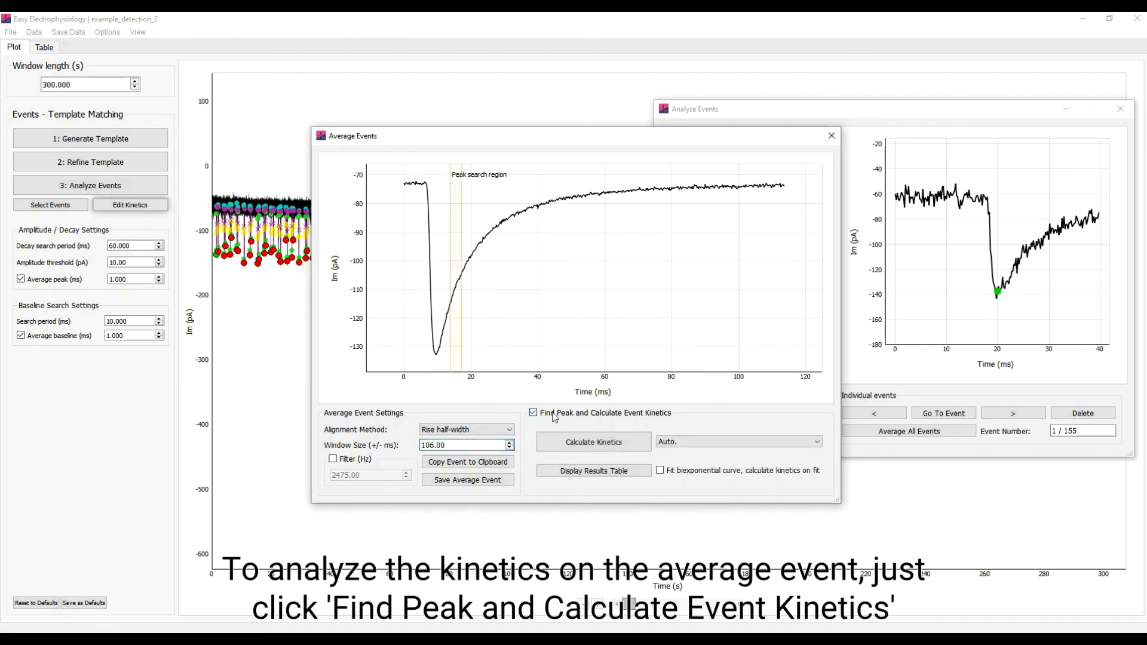
- Widen the peak region, calculate average-event kinetics, and review results (1.4 ms rise, 10.4 ms half-width)
{"action": "mouse_move", "coordinate": [462, 352]}
{"action": "left_mouse_down"}
{"action": "mouse_move", "coordinate": [512, 340]}
{"action": "mouse_move", "coordinate": [450, 341]}
{"action": "left_mouse_up"}
{"action": "left_click", "coordinate": [583, 444]}
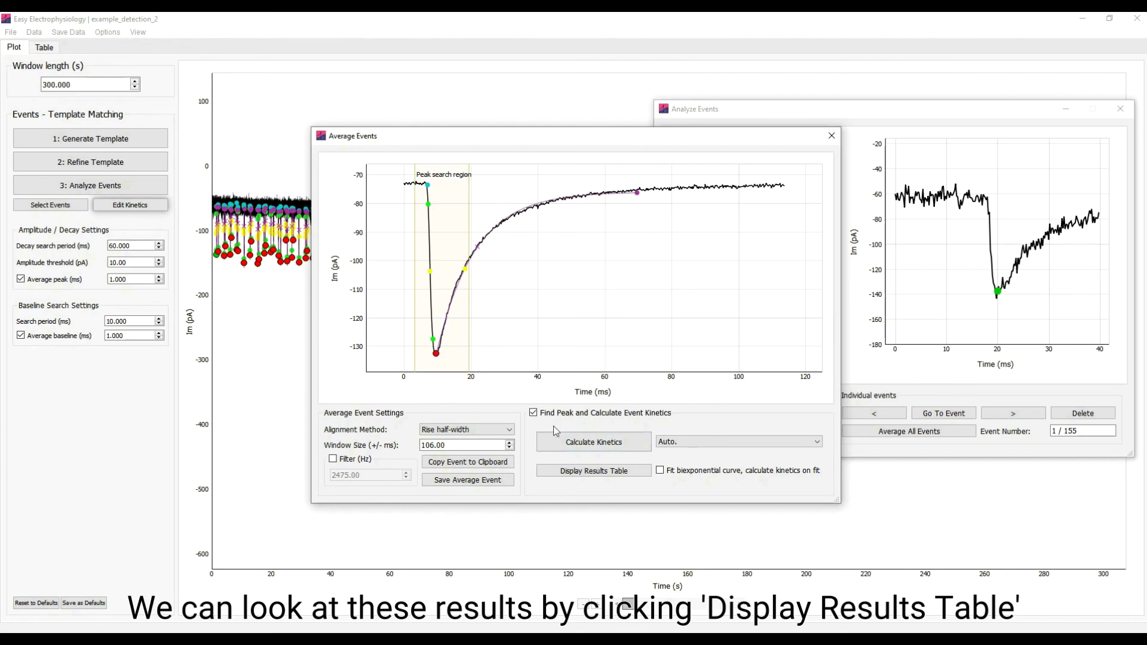
{"action": "left_click", "coordinate": [630, 476]}
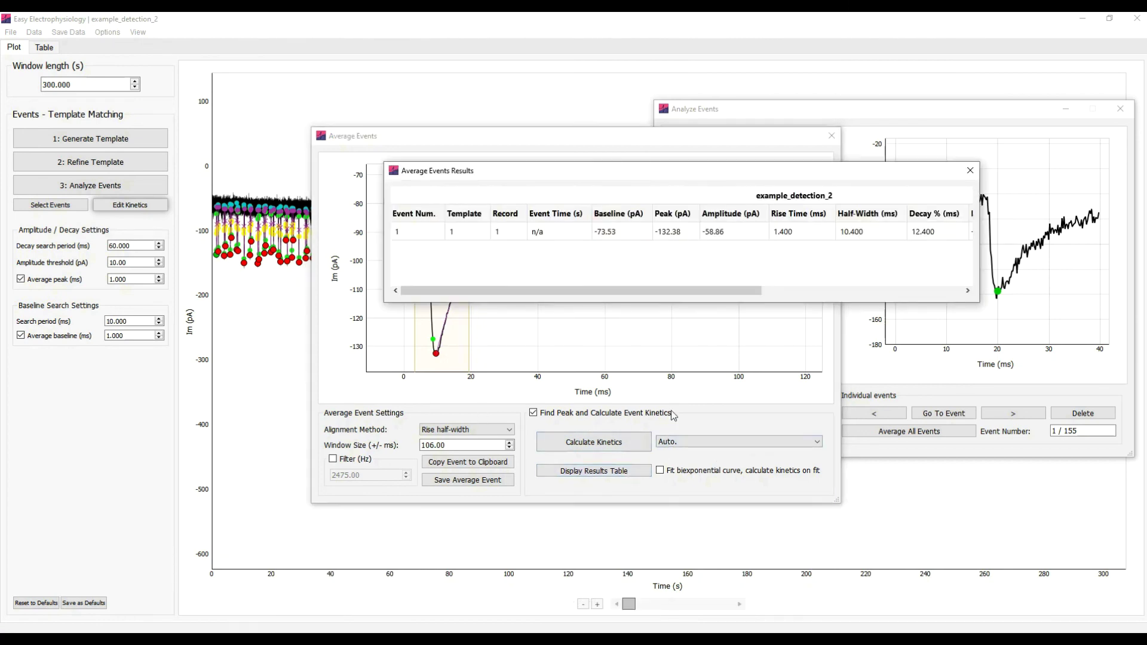
{"action": "left_click_drag", "start_coordinate": [787, 295], "coordinate": [945, 299]}
{"action": "left_click", "coordinate": [968, 172]}
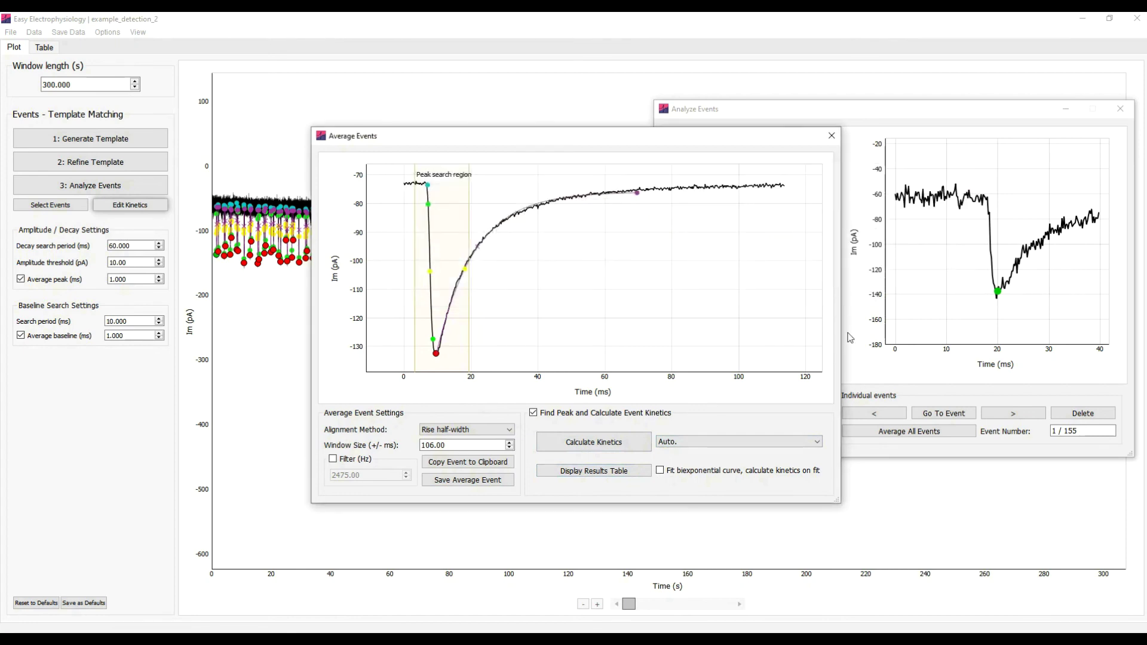
- Use a linear baseline cutoff, narrow the peak region to about 0–22 ms, and recalculate kinetics
{"action": "left_click", "coordinate": [719, 442]}
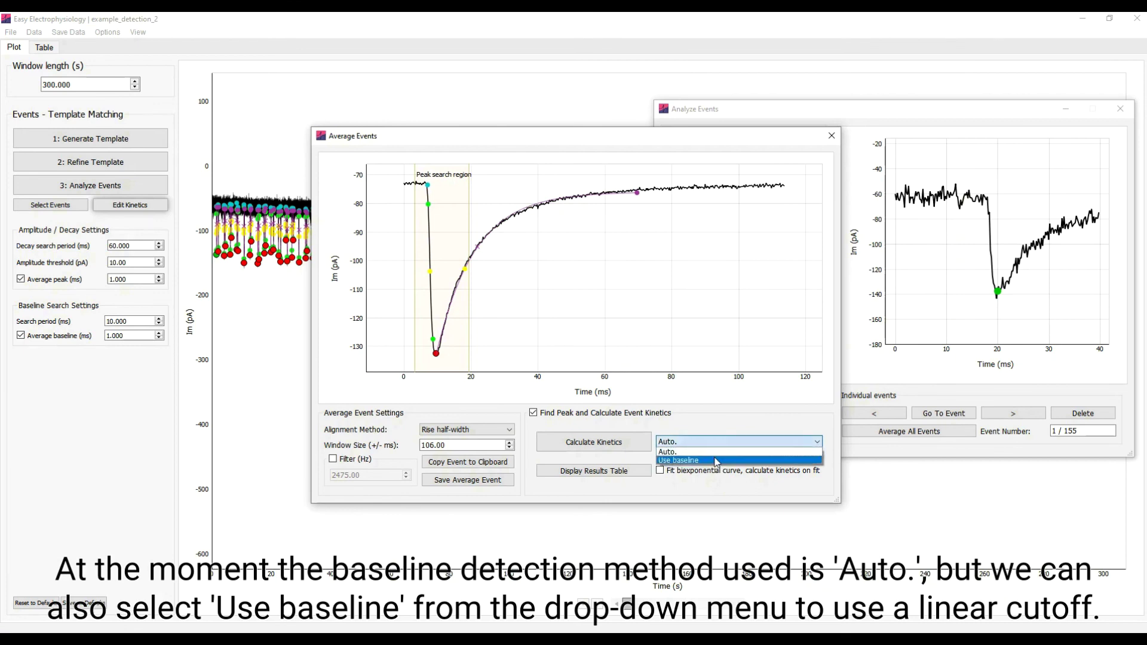
{"action": "left_click", "coordinate": [717, 461]}
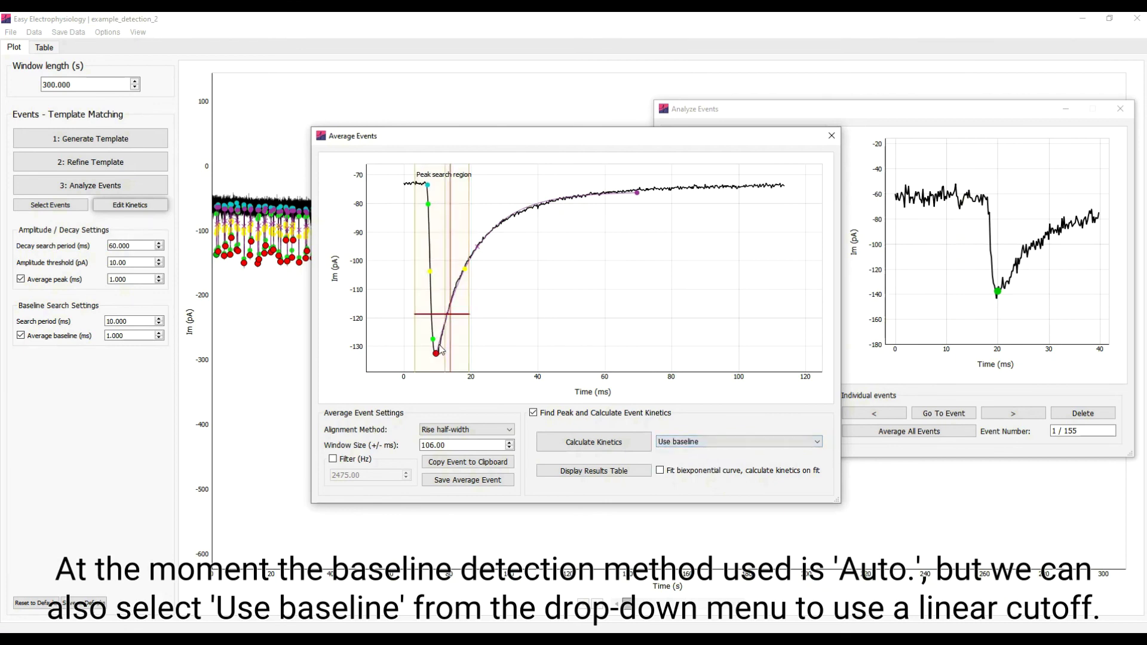
{"action": "mouse_move", "coordinate": [435, 345]}
{"action": "left_mouse_down"}
{"action": "mouse_move", "coordinate": [485, 348]}
{"action": "mouse_move", "coordinate": [410, 338]}
{"action": "mouse_move", "coordinate": [418, 332]}
{"action": "left_mouse_up"}
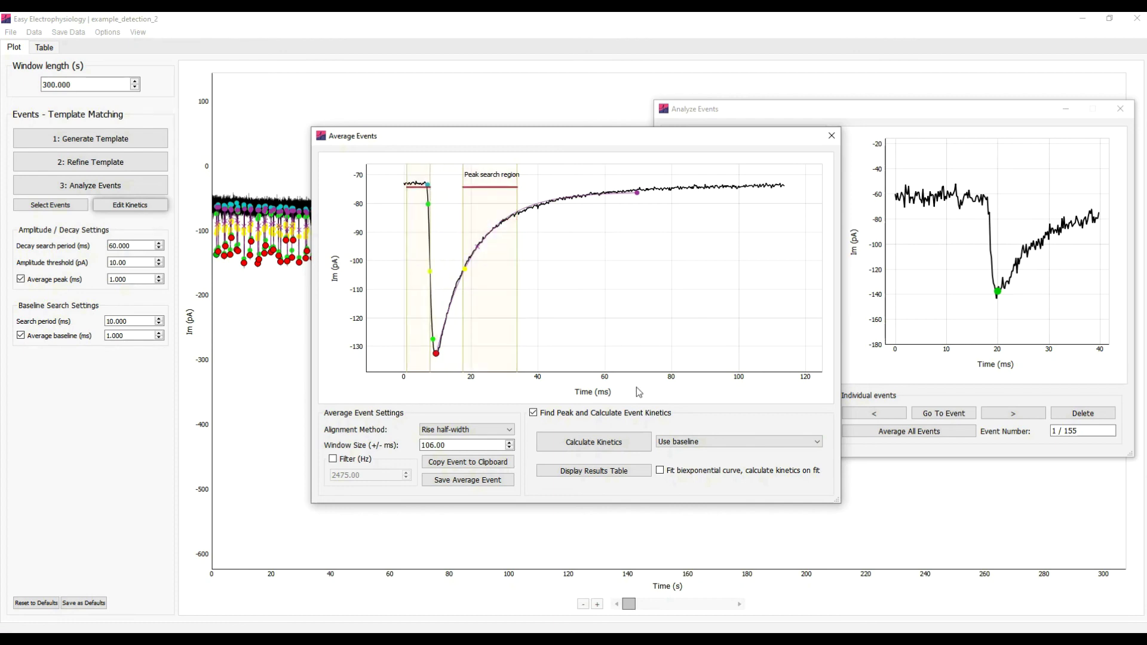
{"action": "left_click_drag", "start_coordinate": [500, 336], "coordinate": [444, 339]}
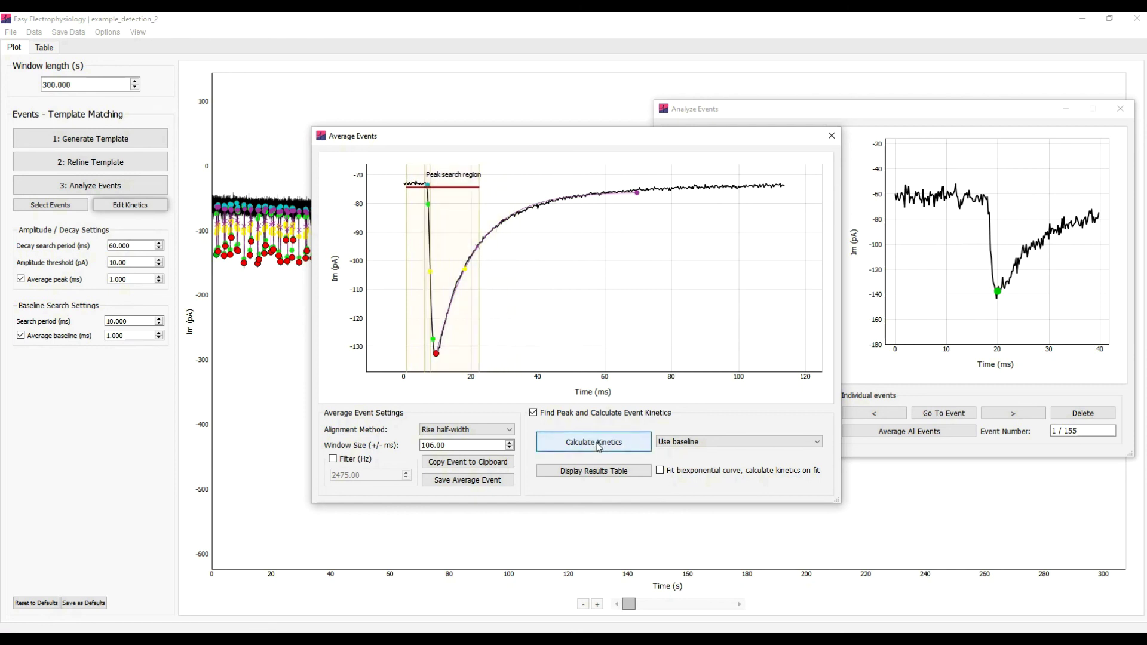
{"action": "left_click_drag", "start_coordinate": [422, 257], "coordinate": [426, 257]}
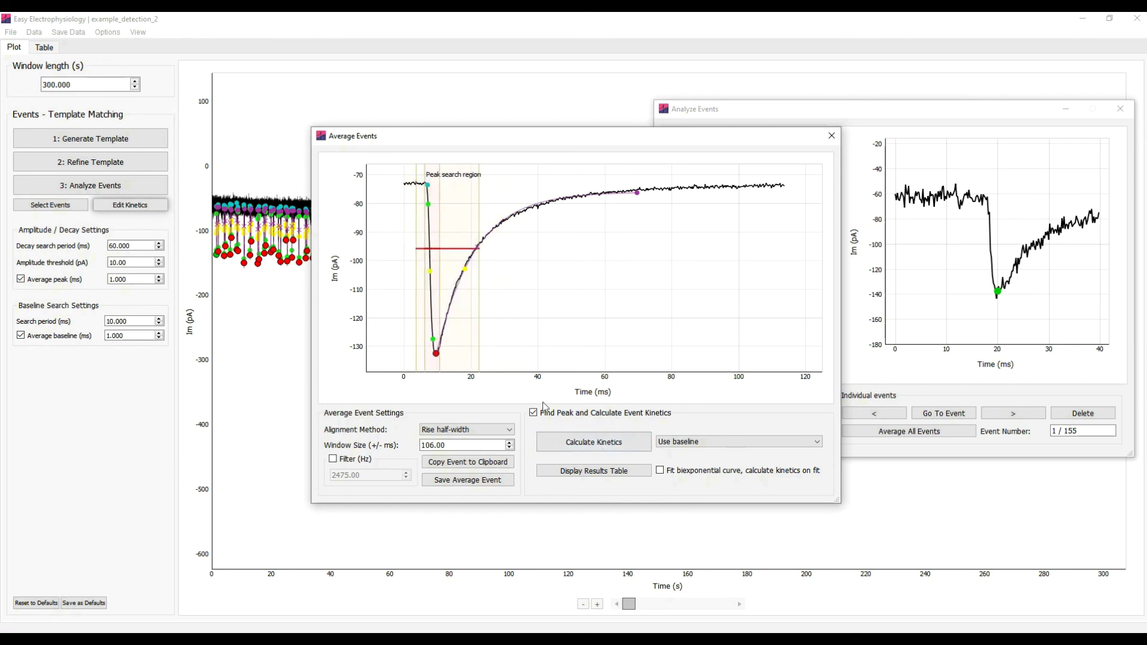
{"action": "left_click", "coordinate": [569, 443]}
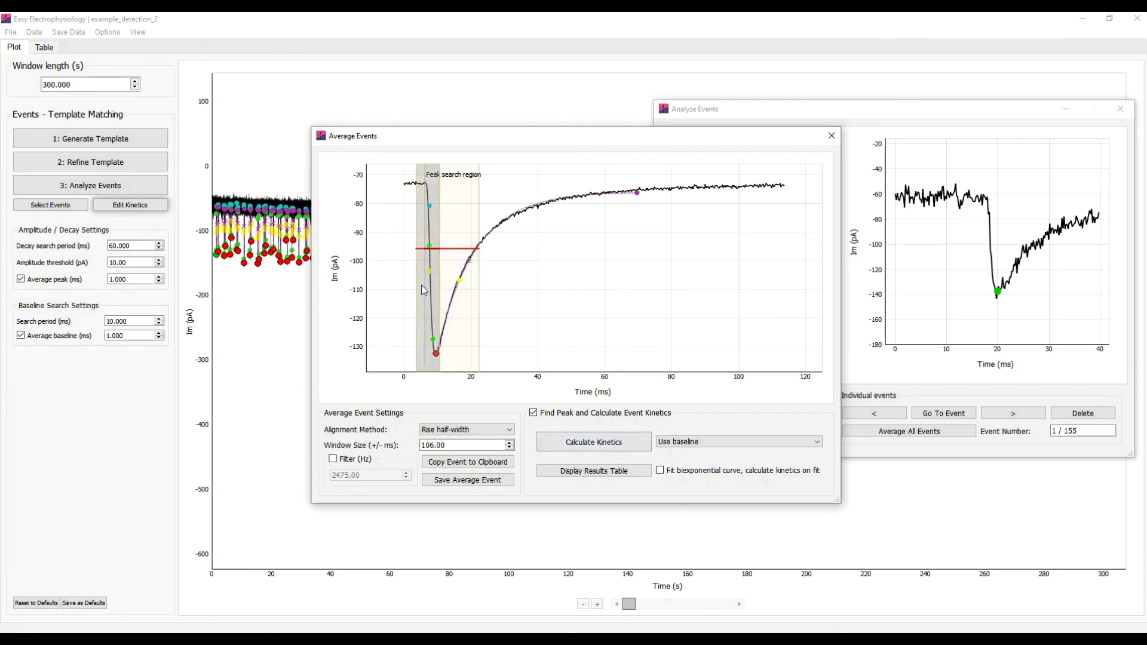
{"action": "left_click", "coordinate": [594, 444]}
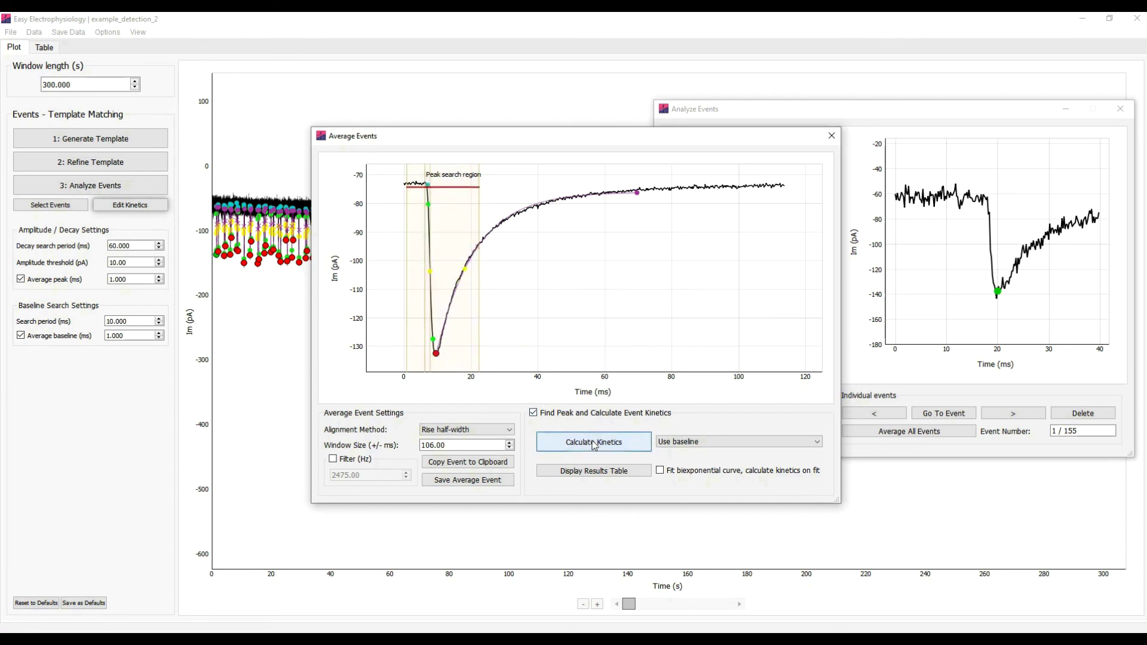
- Fit a biexponential to the average event over ~7–93 ms, calculate kinetics, and close Average Events
{"action": "left_click", "coordinate": [688, 472]}
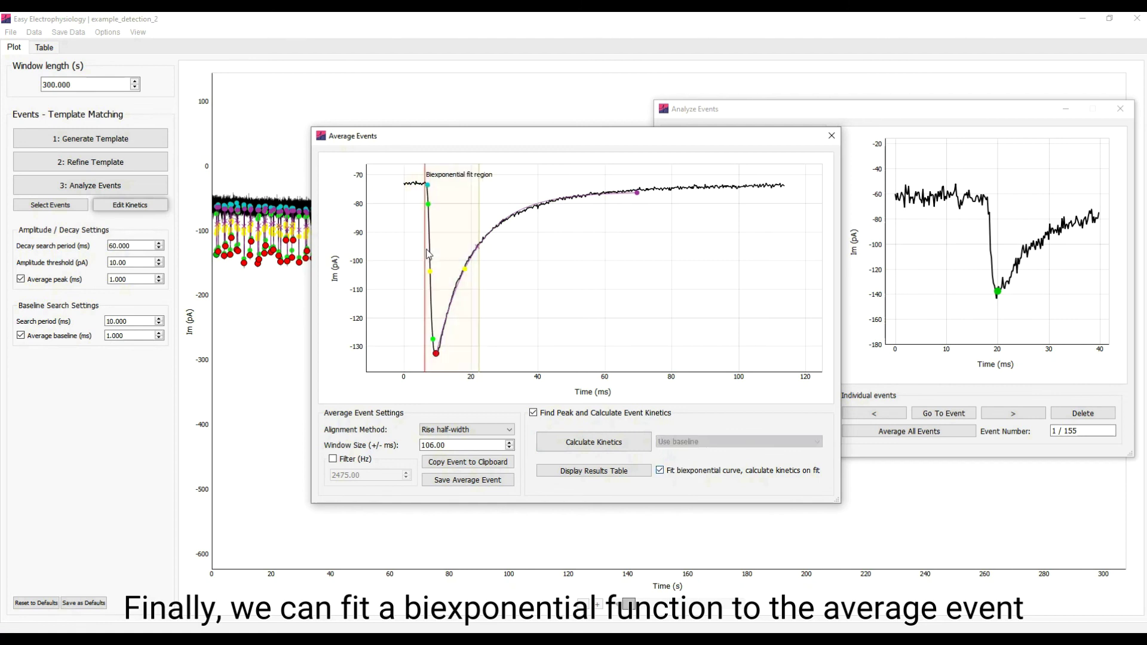
{"action": "left_click_drag", "start_coordinate": [429, 255], "coordinate": [715, 301]}
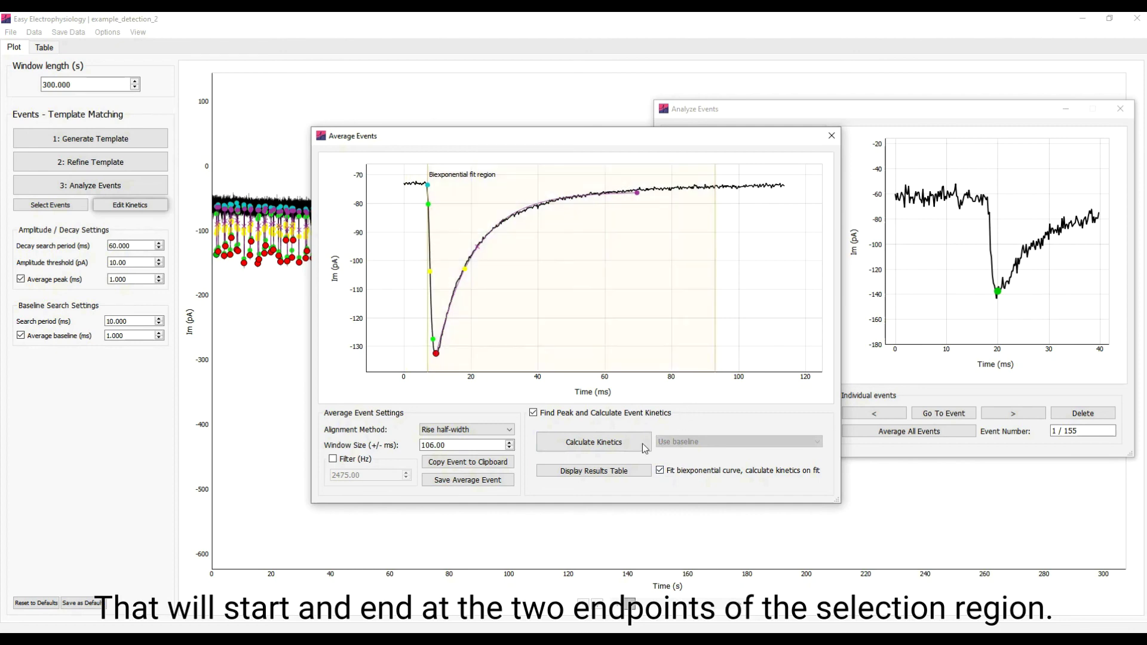
{"action": "left_click", "coordinate": [621, 447]}
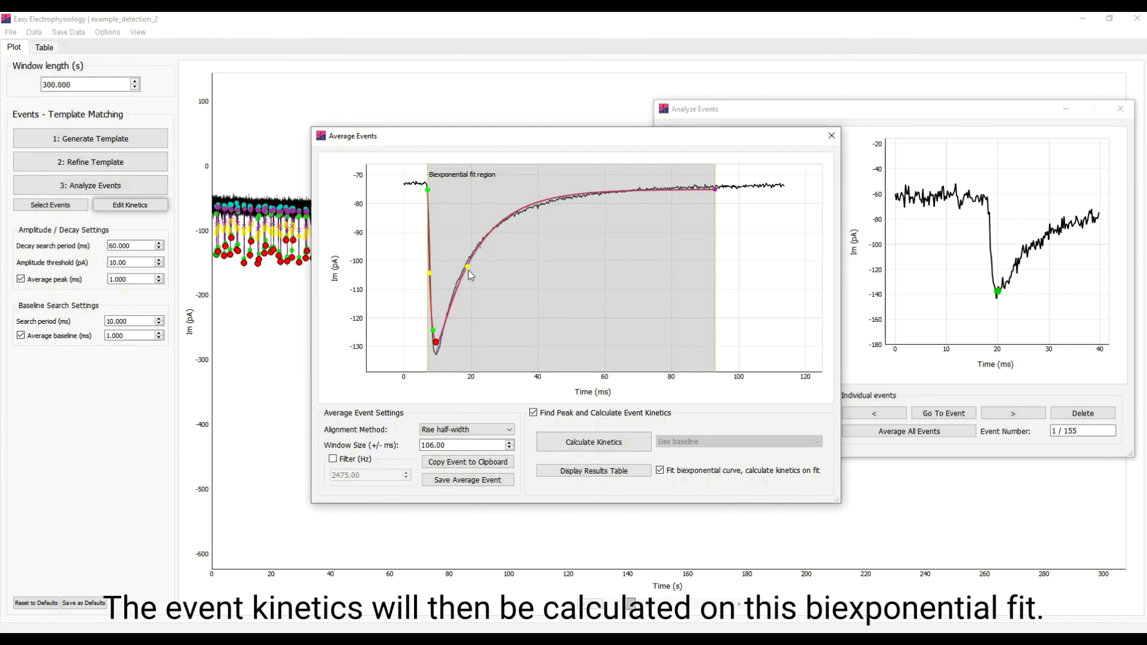
{"action": "left_click", "coordinate": [831, 136]}
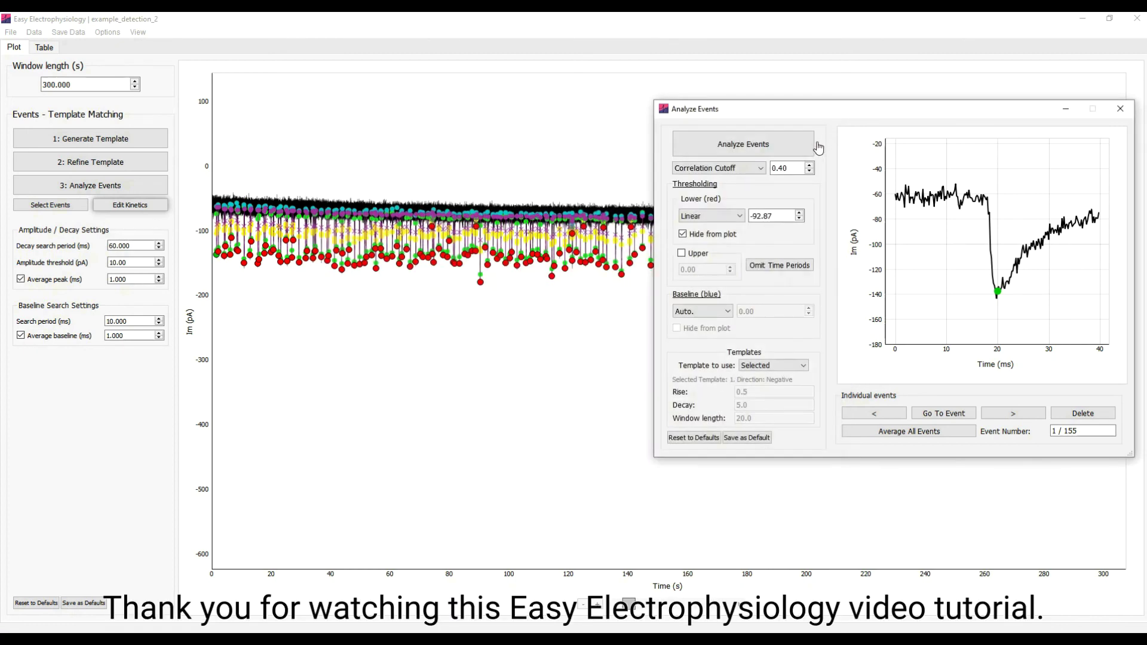